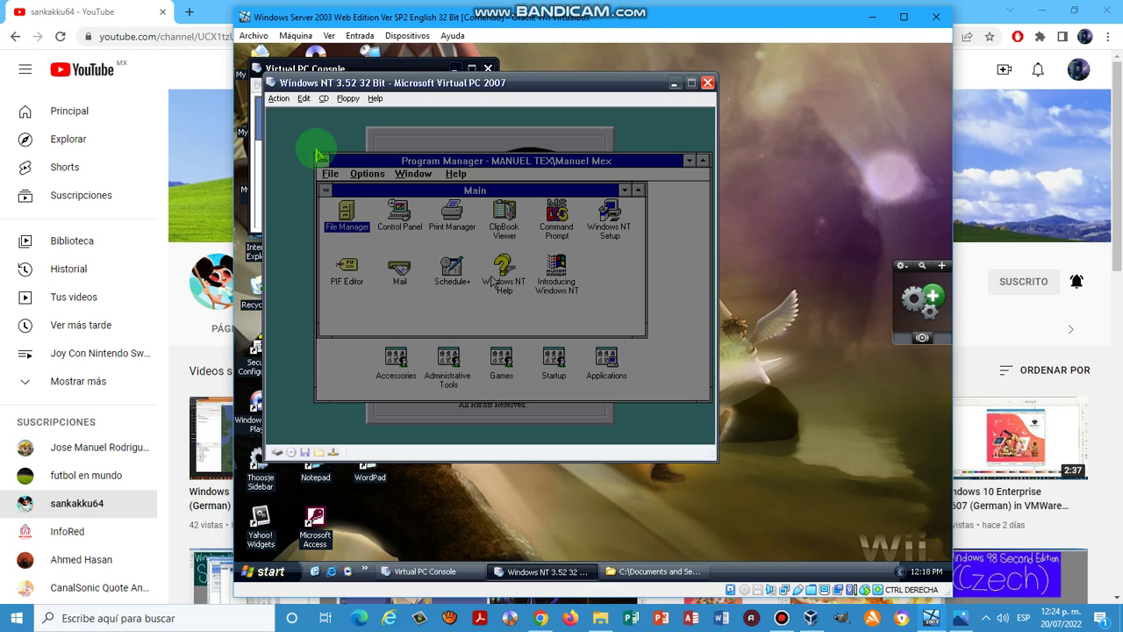
Step: Resume the paused Windows NT virtual machine and view the About information for Program Manager
left_click(279, 98)
left_click(294, 144)
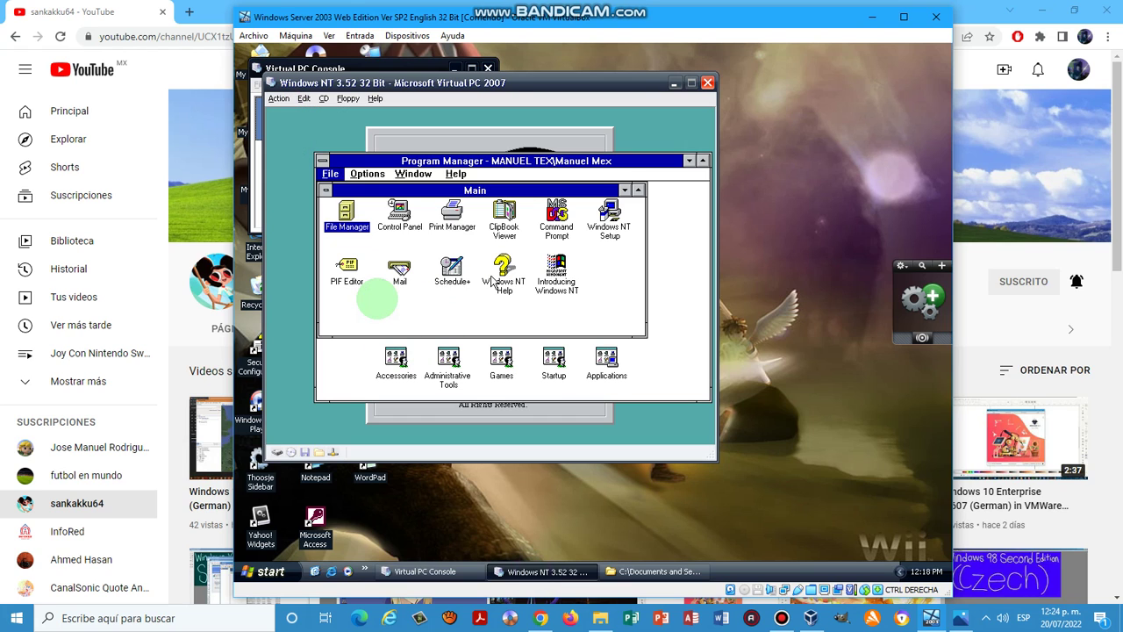
key("alt+h")
key("Down")
key("Down")
key("Down")
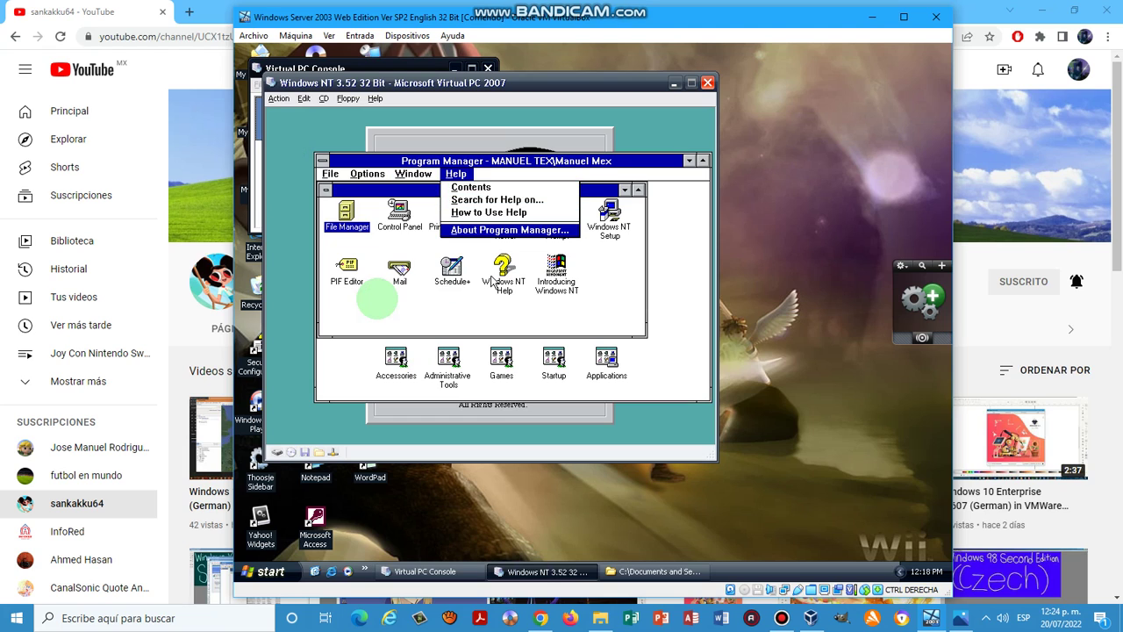
key("Return")
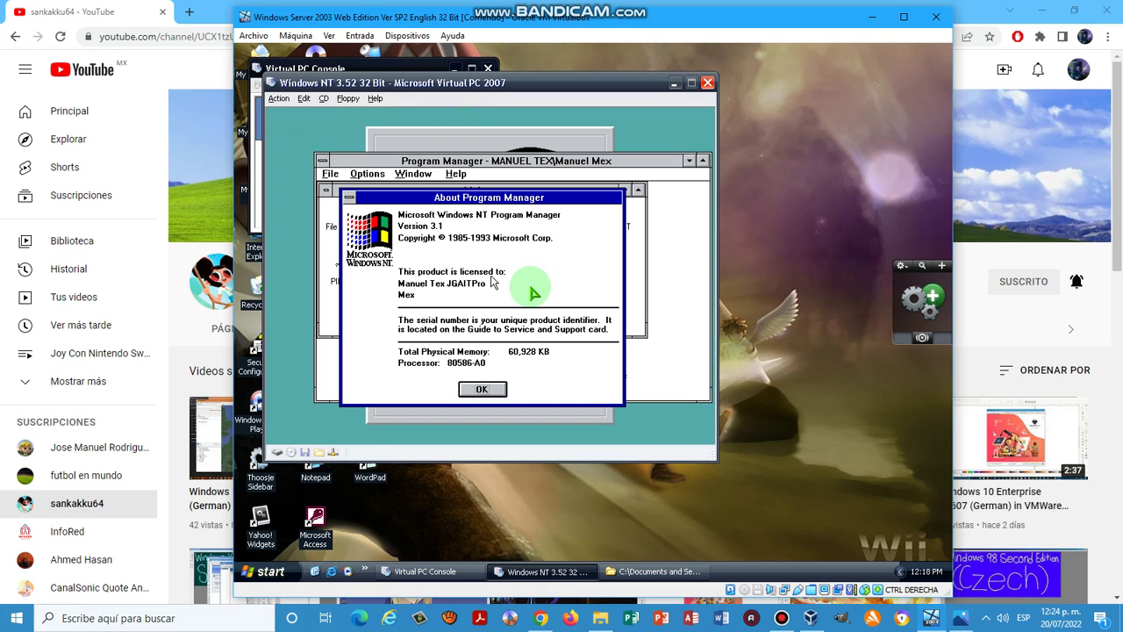
key("Return")
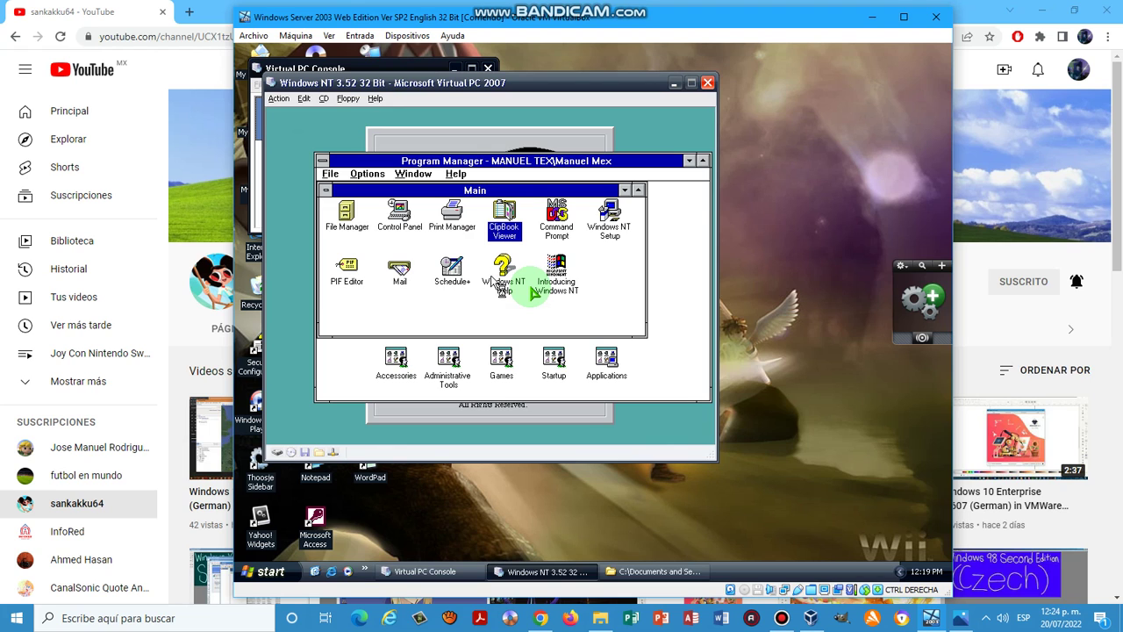
Step: Open ClipBook Viewer, view its About information, and close the program
key("Return")
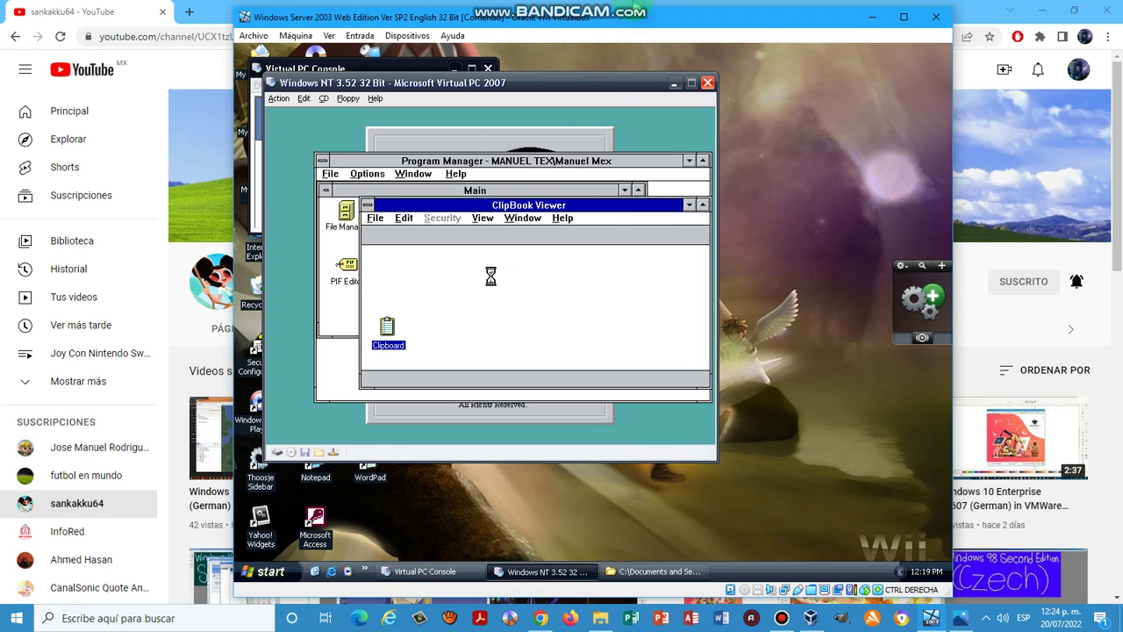
left_click(639, 7)
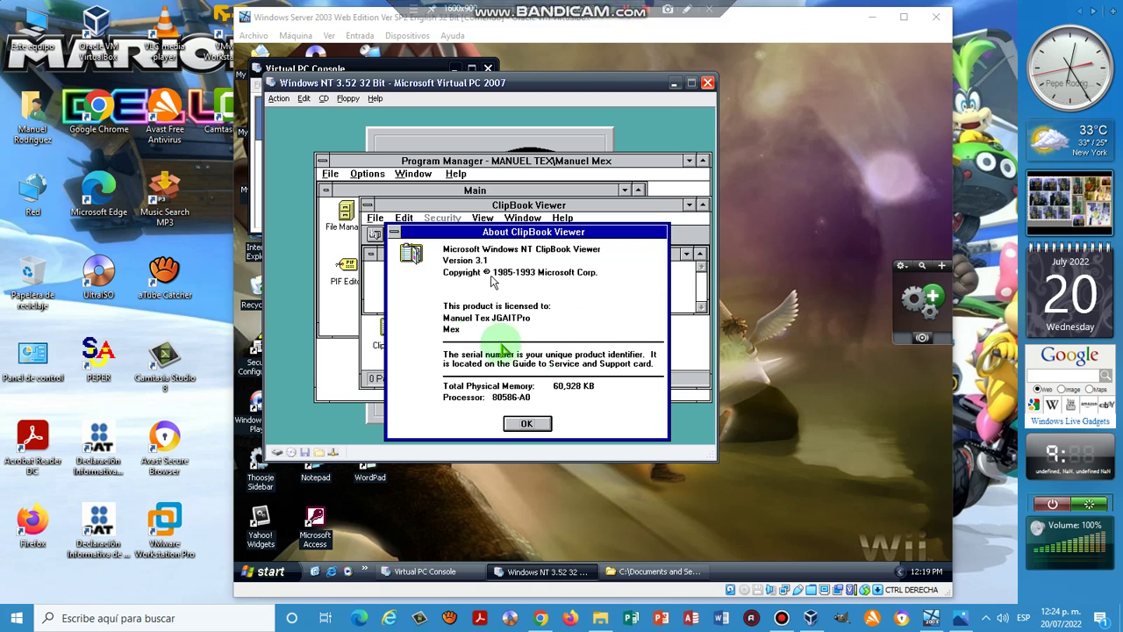
left_click(501, 343)
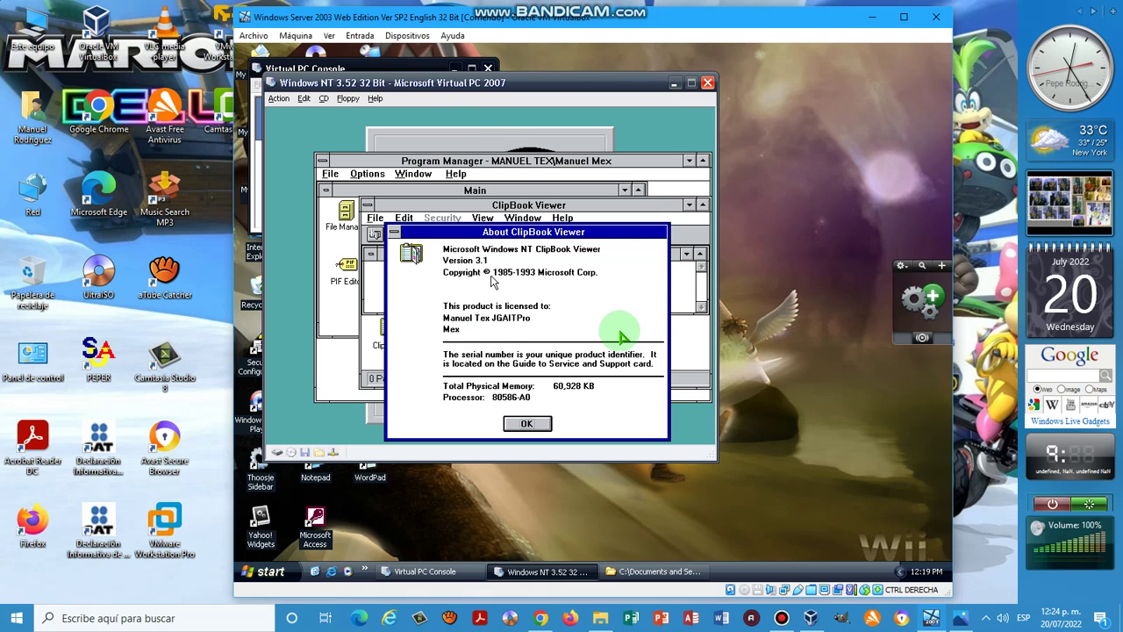
key("Return")
key("alt+F4")
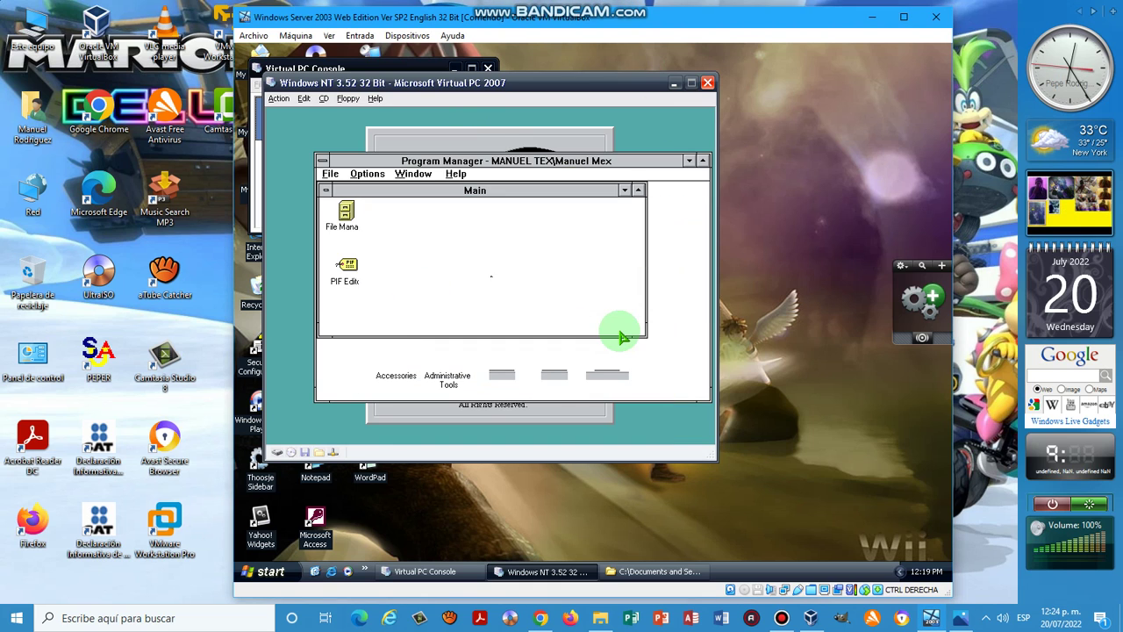
Step: Open File Manager, view its About information, and close the program
key("Return")
key("alt+h")
key("a")
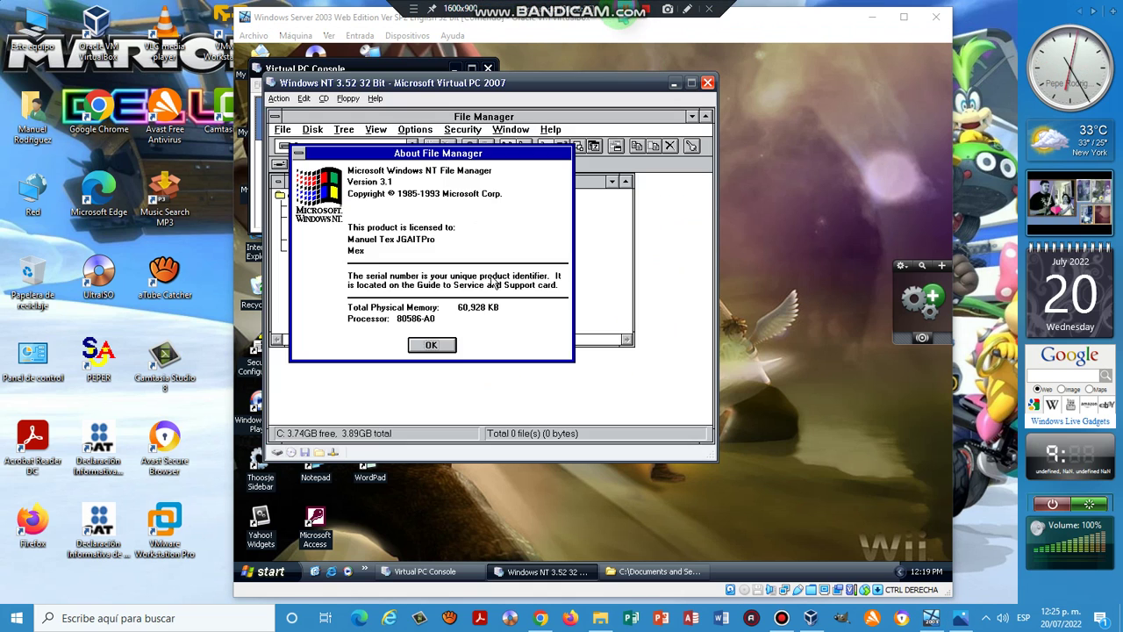
key("Return")
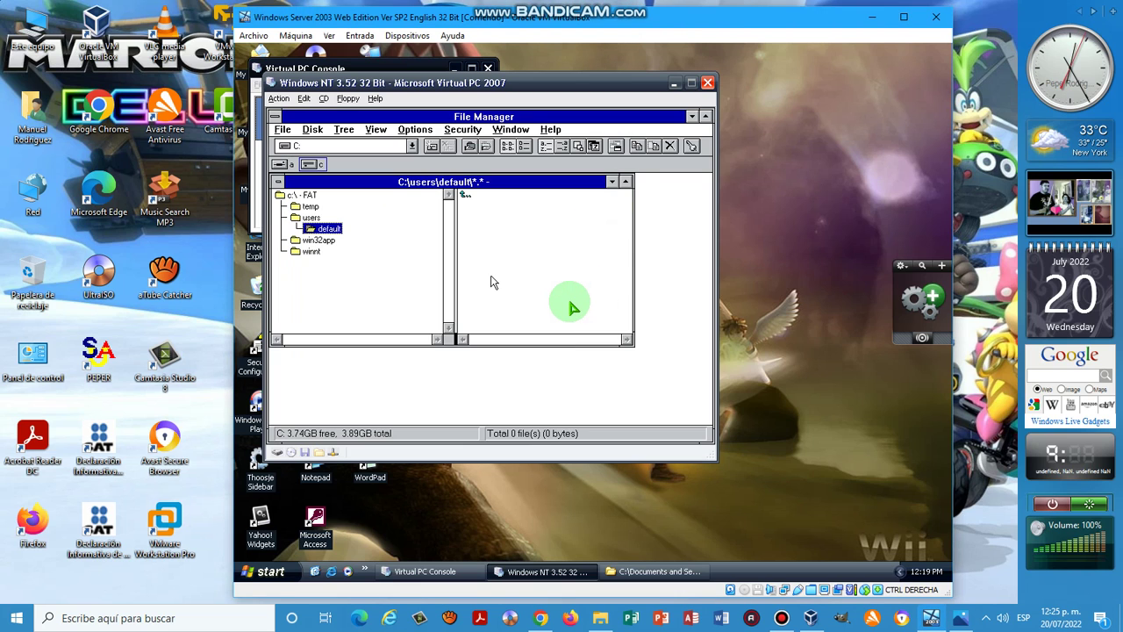
key("alt+F4")
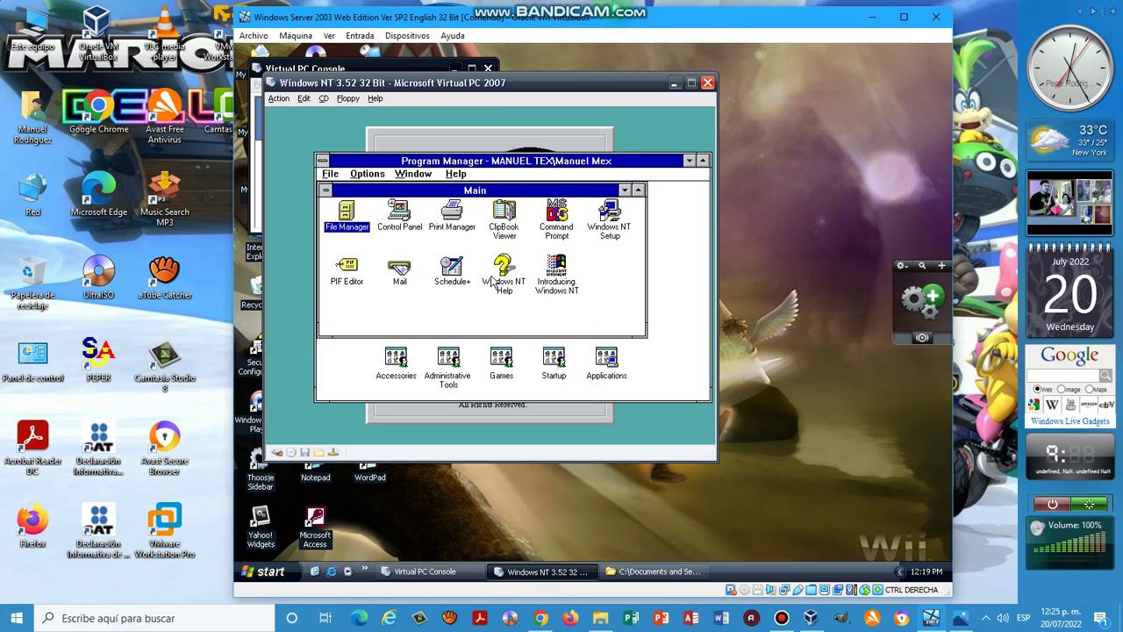
Step: Open Control Panel from the Main group, view its About information, and close it
key("Right")
key("Return")
key("alt+h")
key("a")
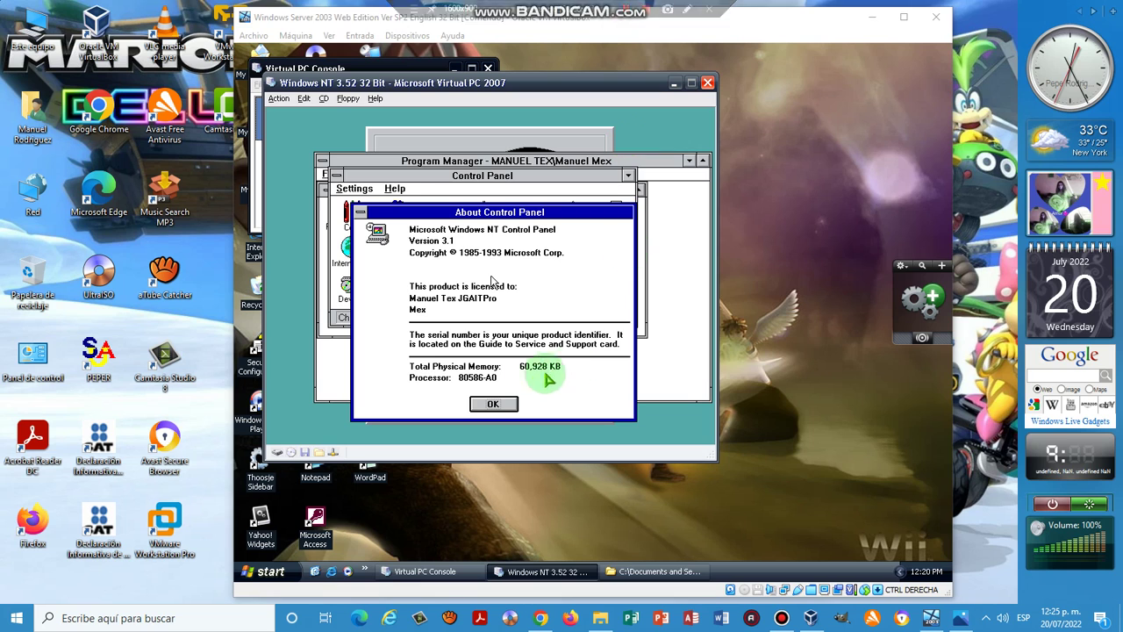
key("Return")
key("alt+F4")
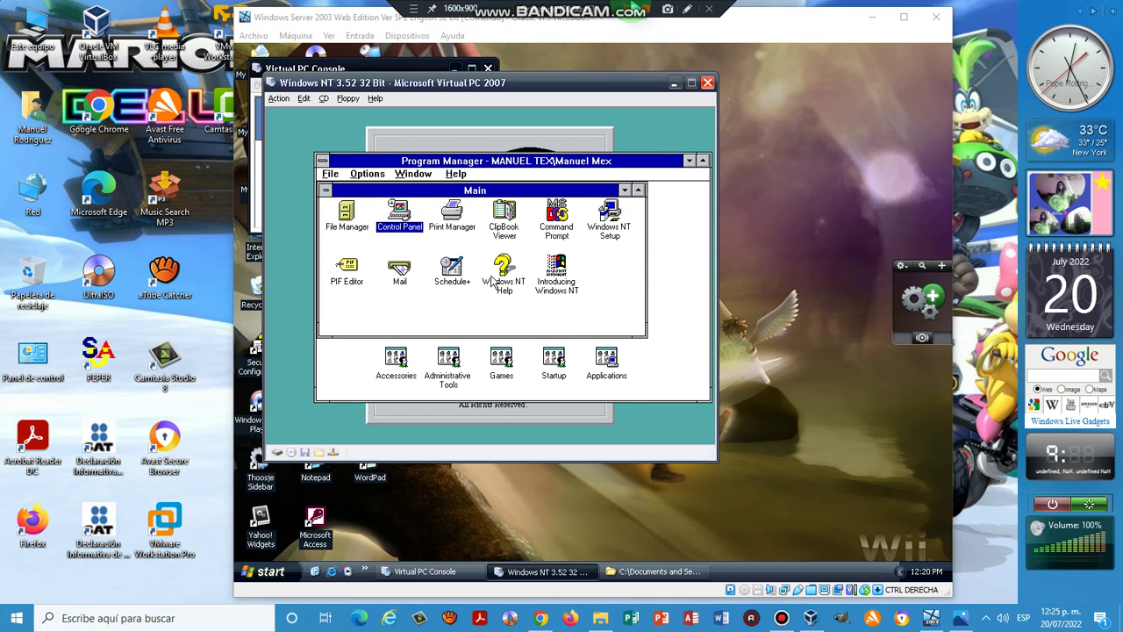
Step: Open Print Manager from the Main group, view its About information, and close it
key("Right")
key("Return")
key("alt+h")
key("a")
key("Return")
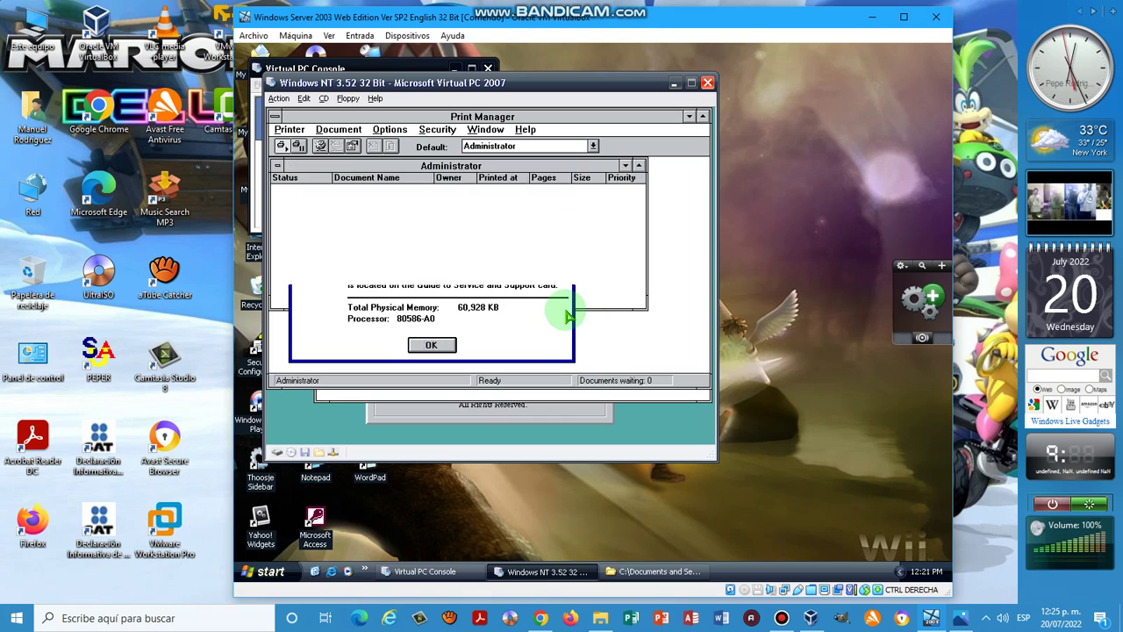
key("alt+F4")
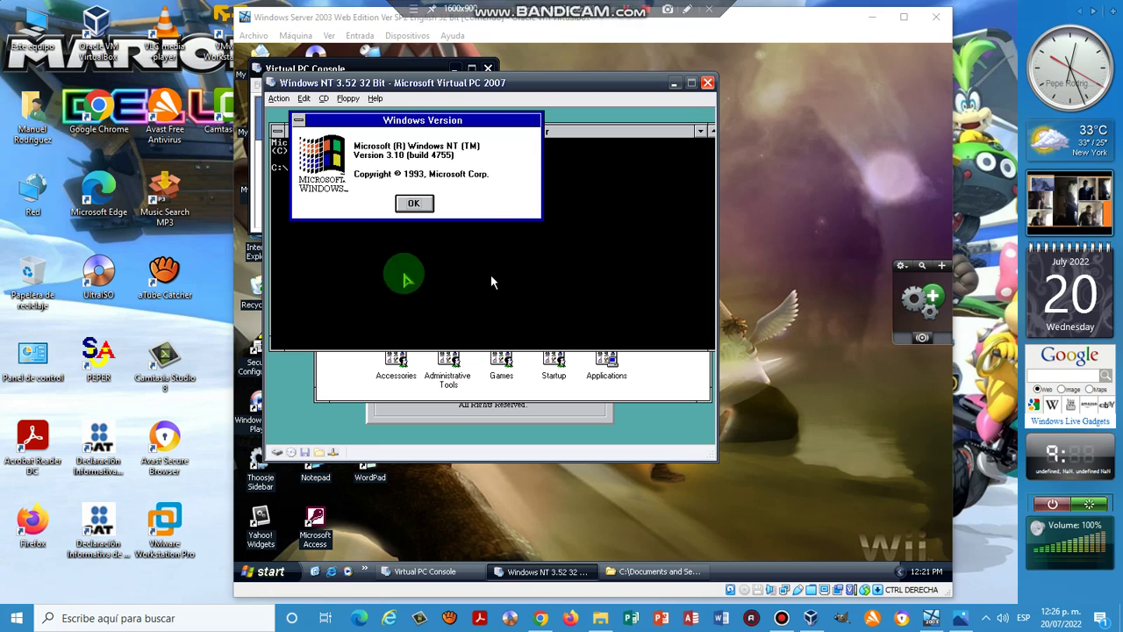
Step: Dismiss the Windows Version box and run the commands ver and color 8b at the command prompt
key("Return")
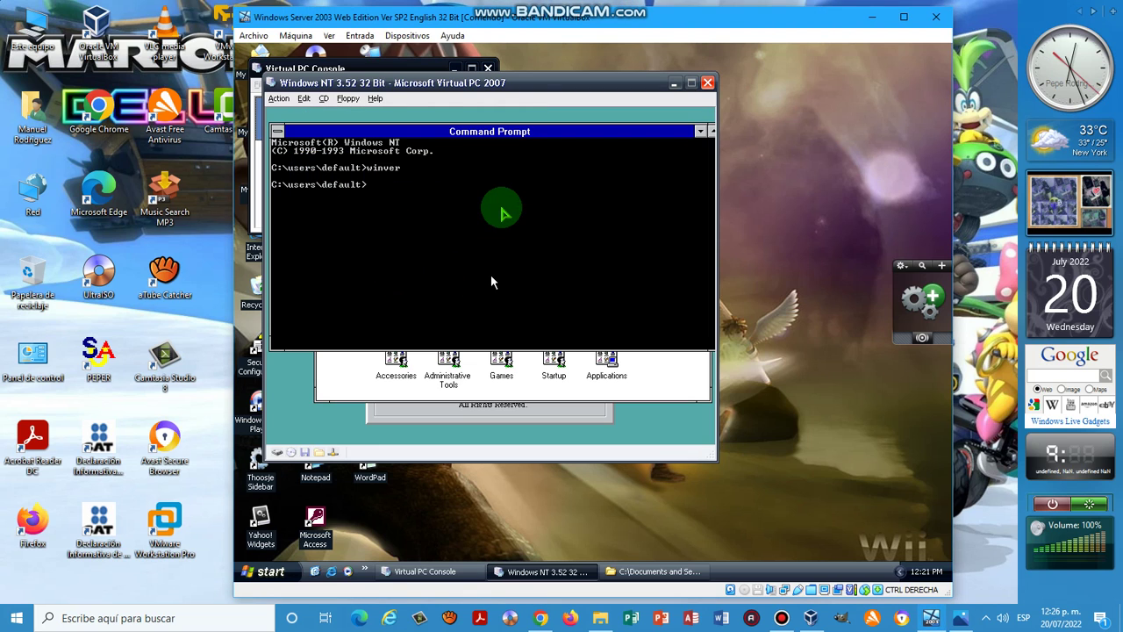
type("ver")
key("Return")
type("c")
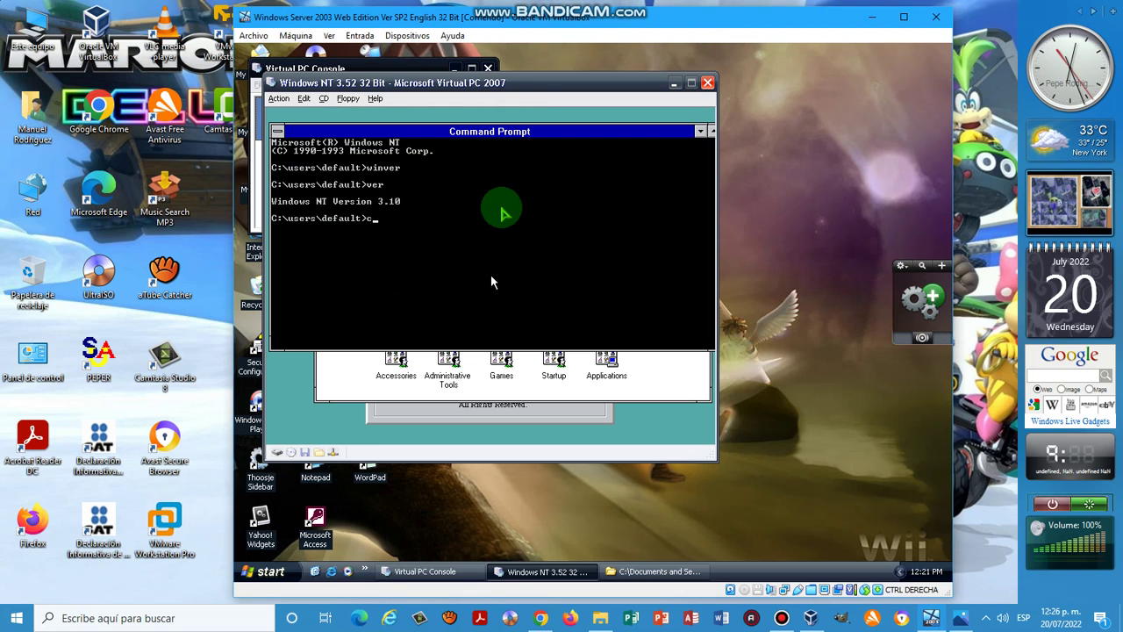
type("olor 8b")
key("Return")
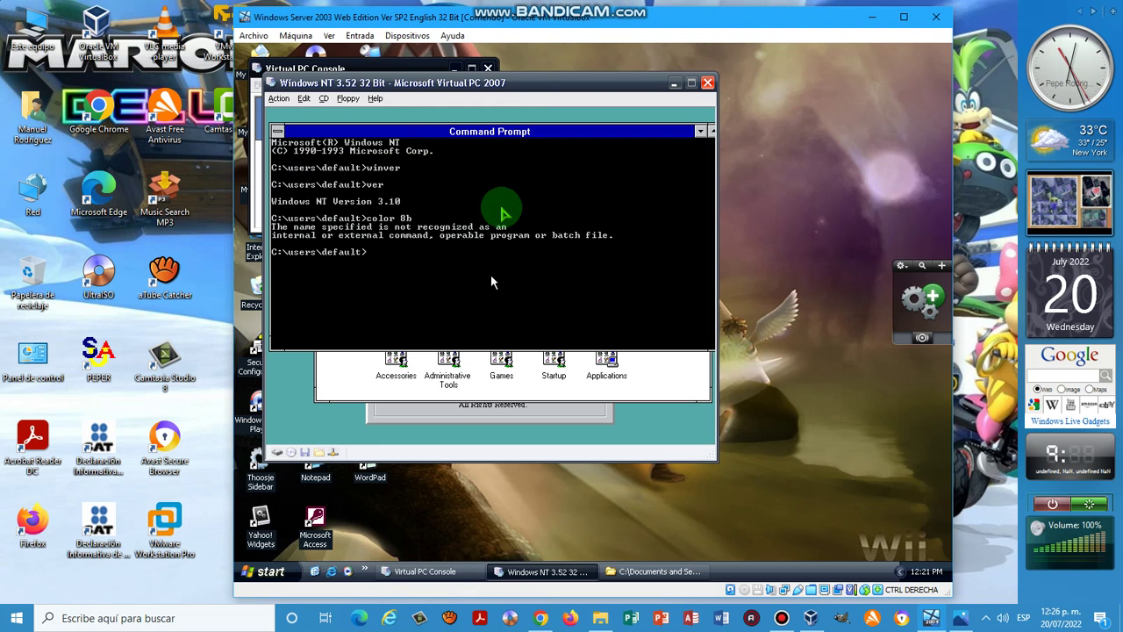
Step: Start the MS-DOS Editor with the edit command, dismiss its About box, and exit the editor
type("edit")
key("Return")
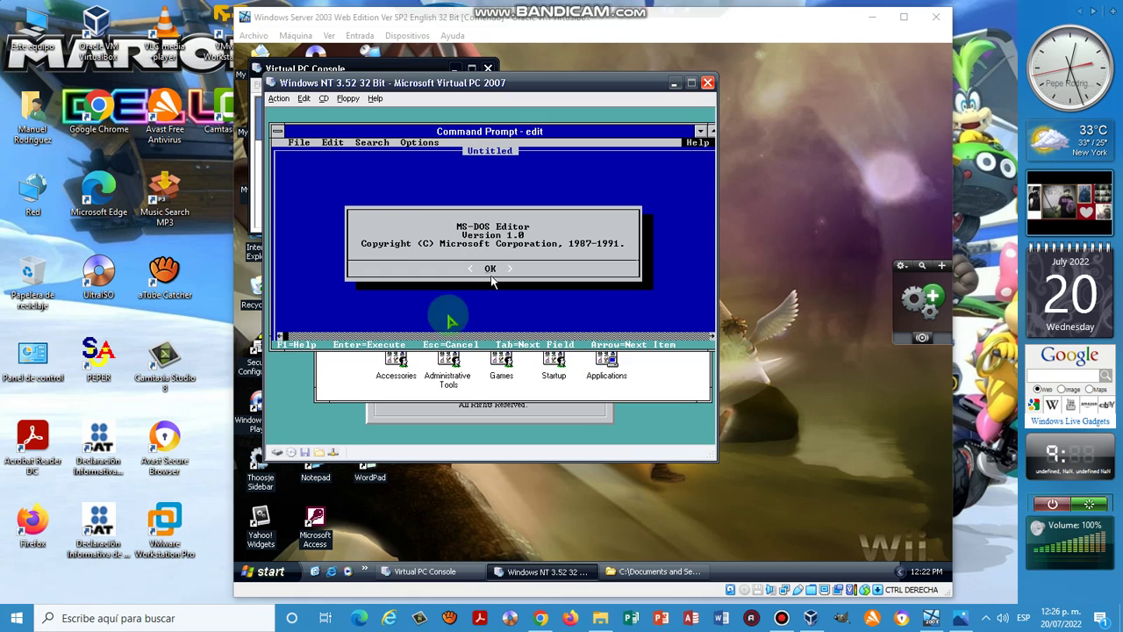
left_click(491, 275)
key("alt")
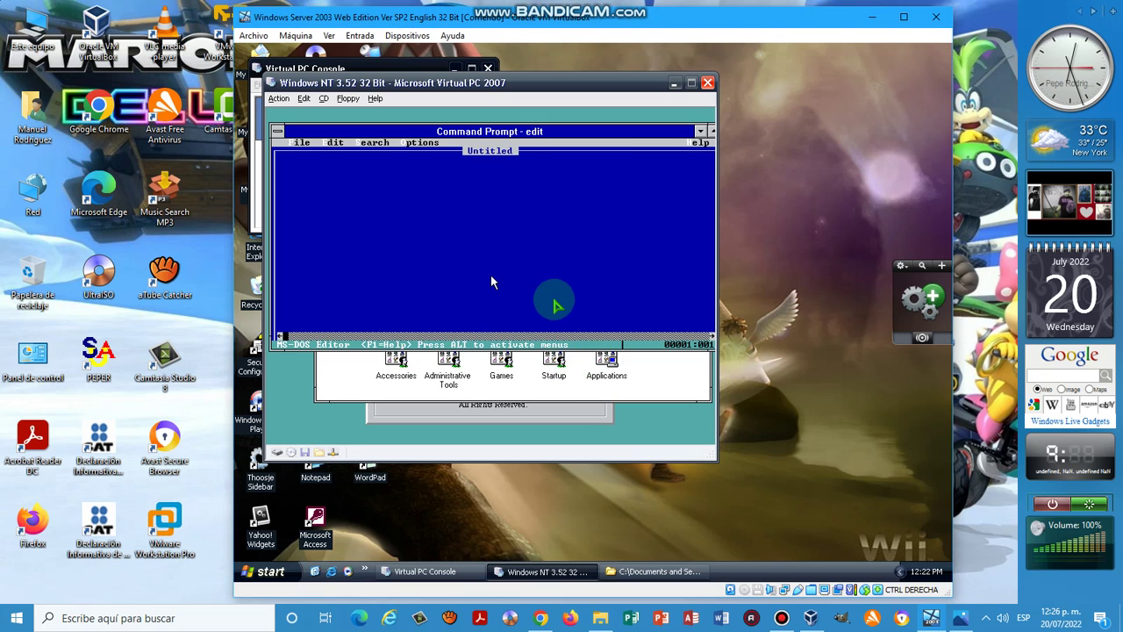
key("f")
key("Down")
key("Down")
key("Down")
key("Down")
key("Down")
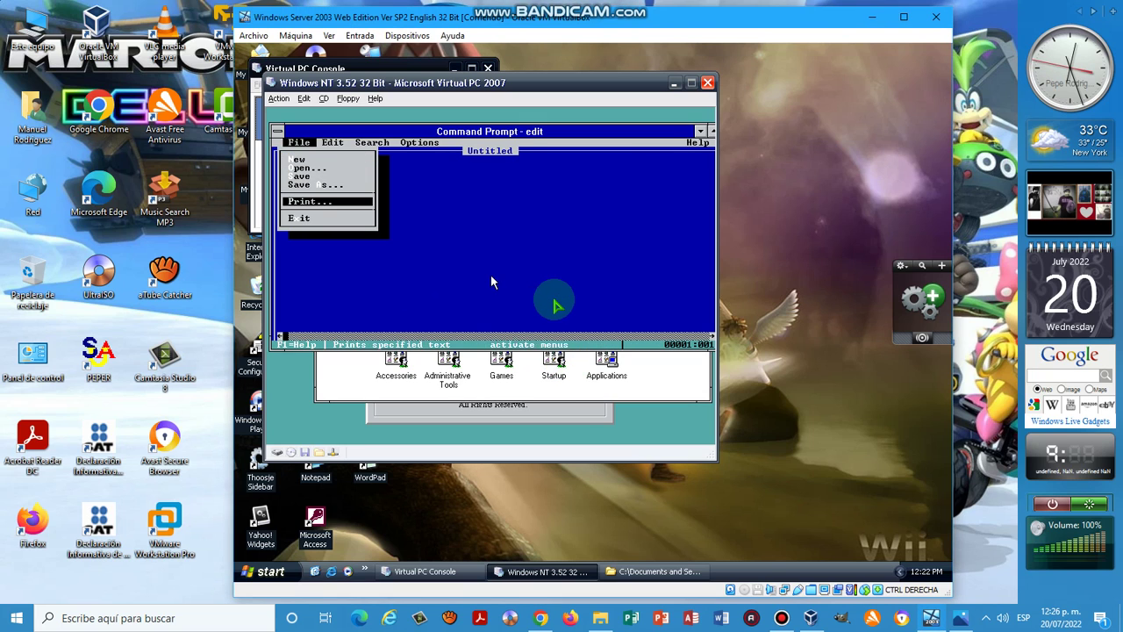
key("Return")
Step: Close the Command Prompt window with the exit command
type("exit")
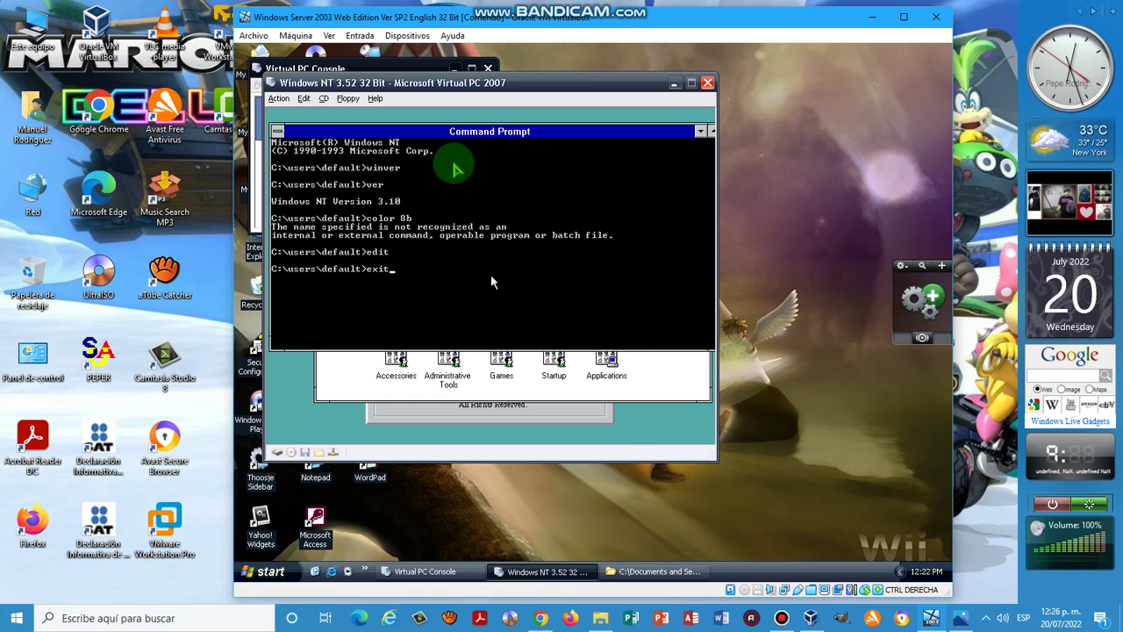
key("Return")
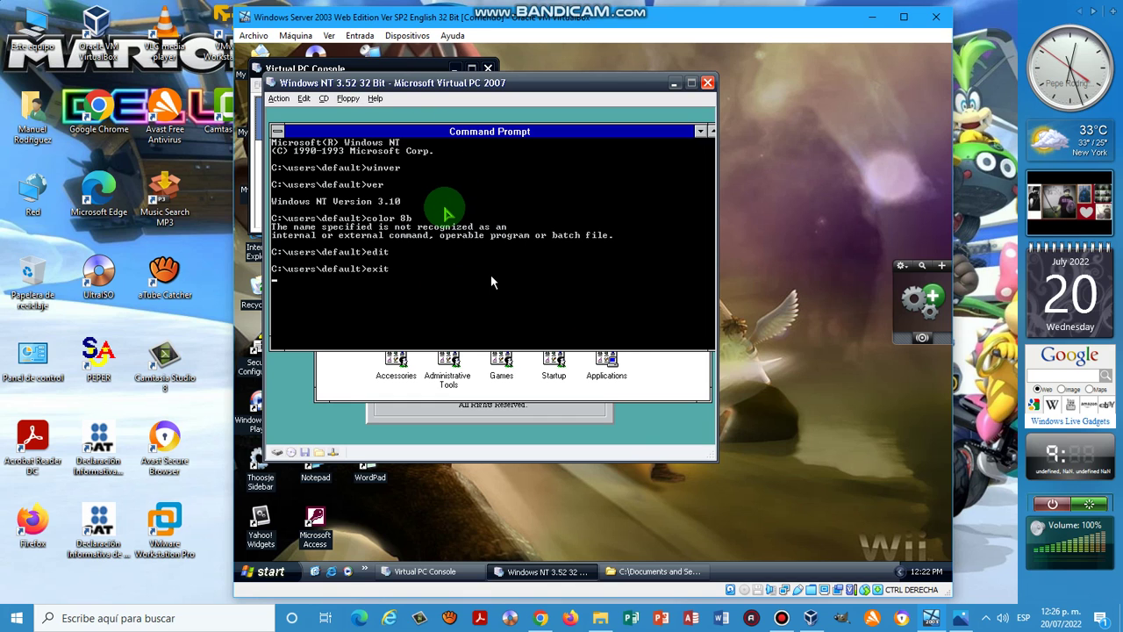
key("shift+F12")
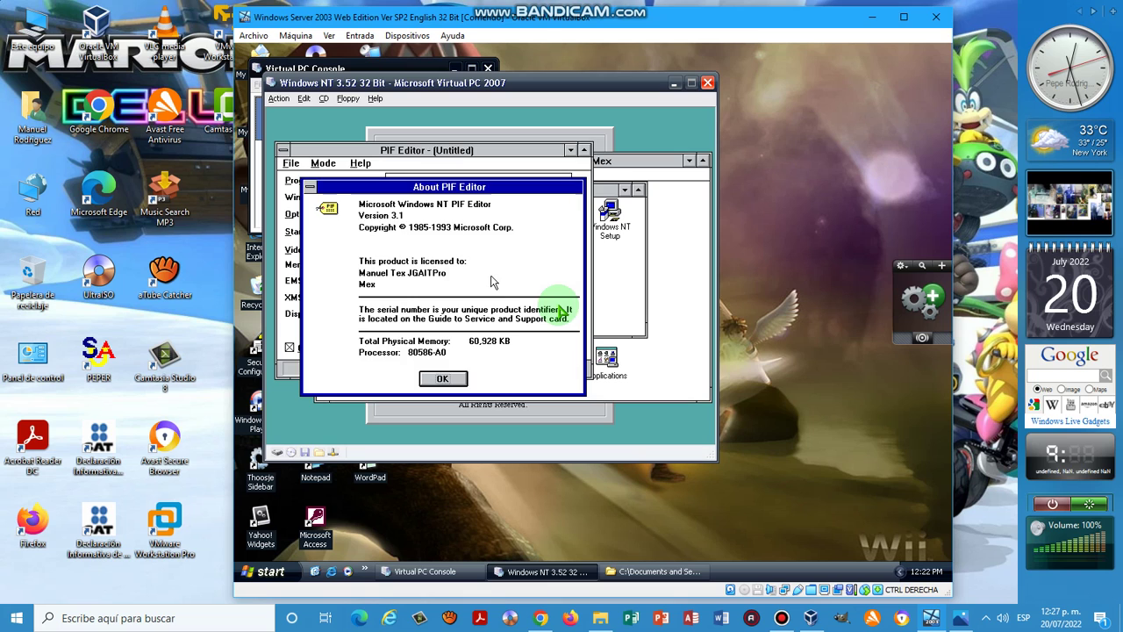
Step: Dismiss the About PIF Editor information and close PIF Editor
key("Return")
key("alt+F4")
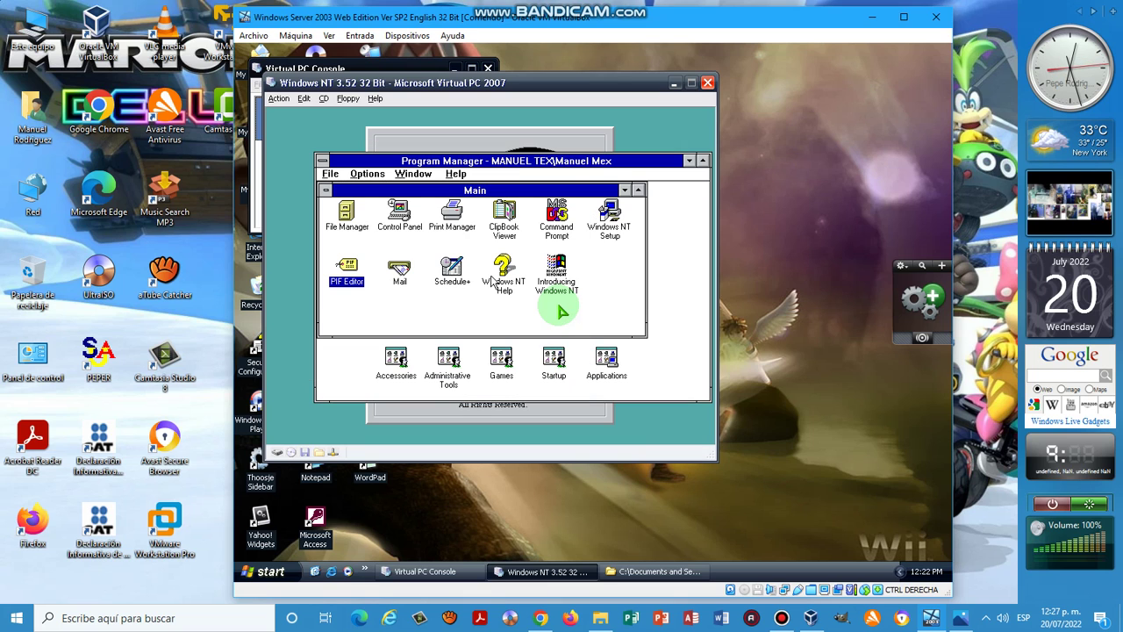
key("shift+F12")
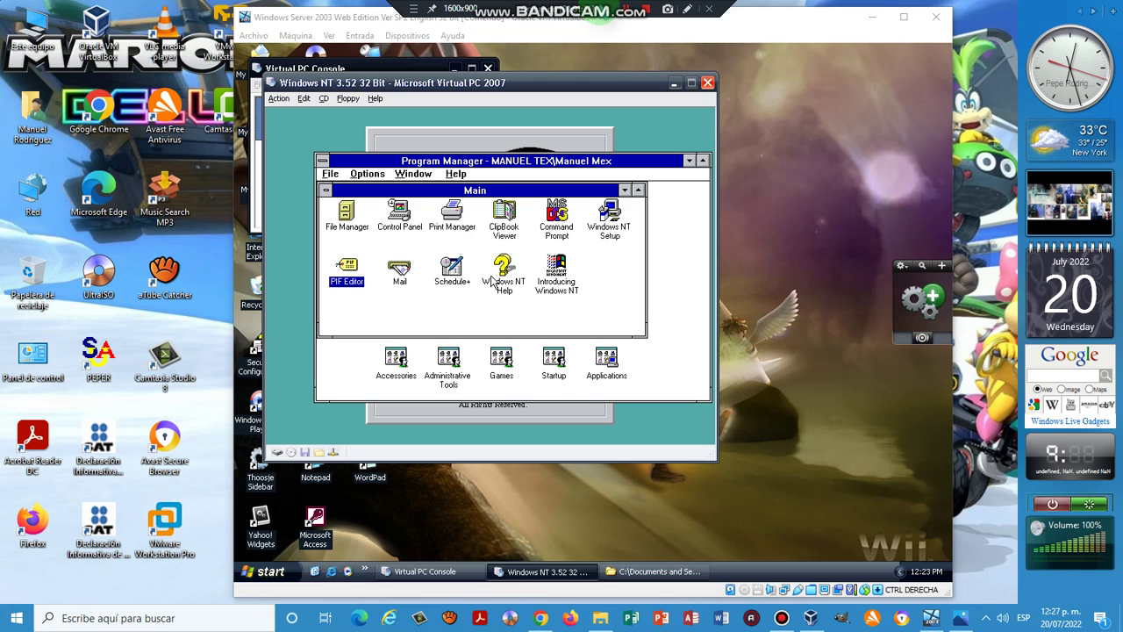
Step: Open Windows NT Help, view its About information, and close the help window
double_click(502, 268)
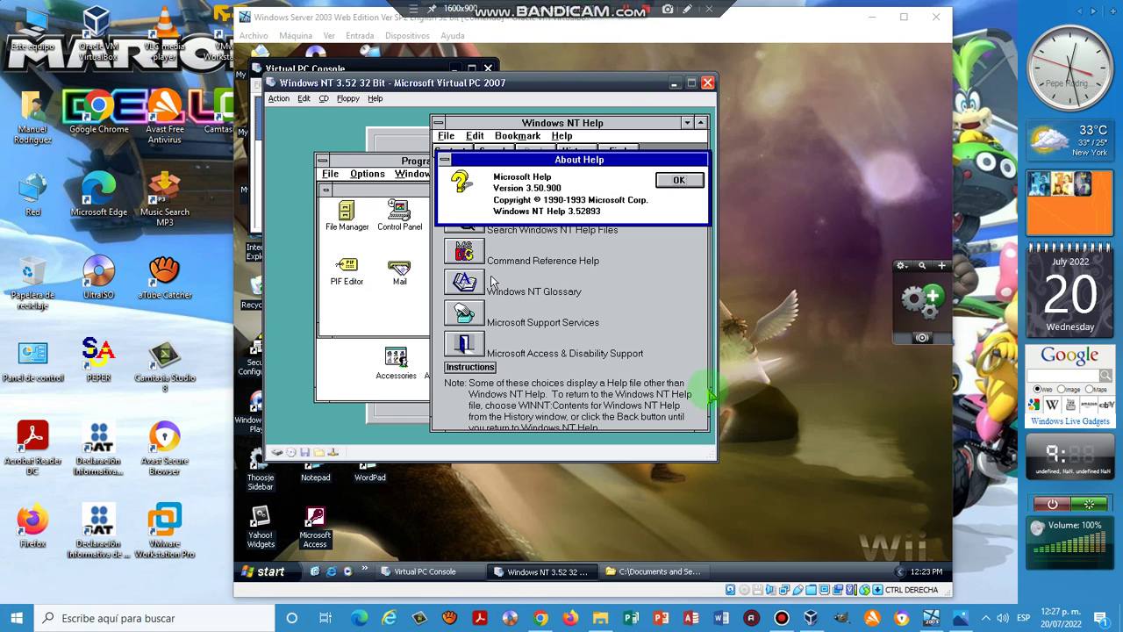
key("Return")
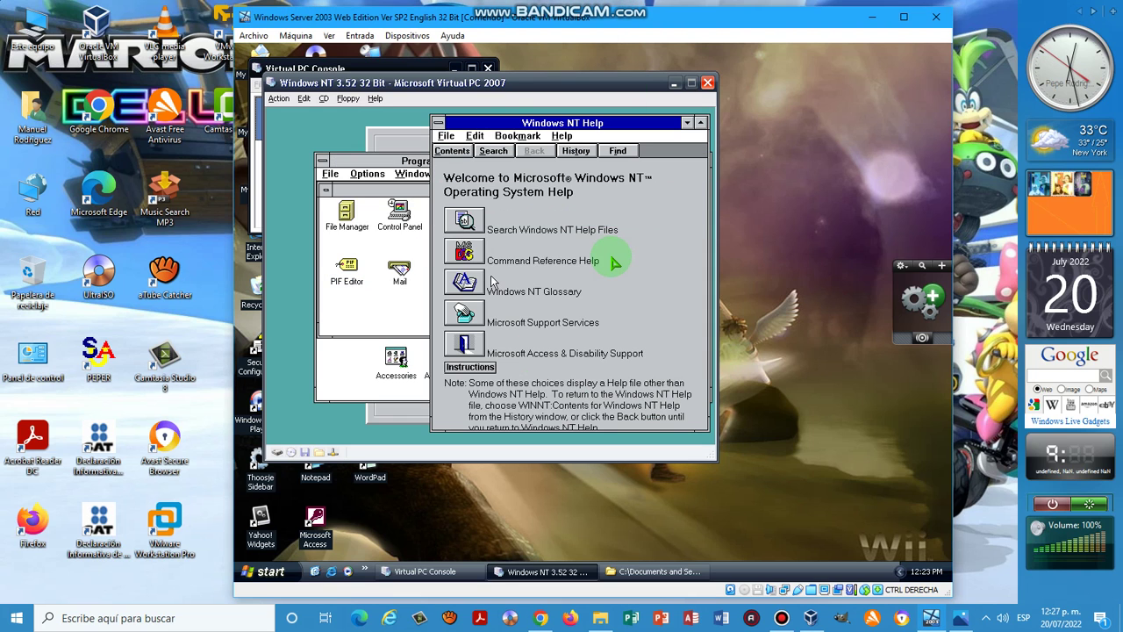
key("alt+F4")
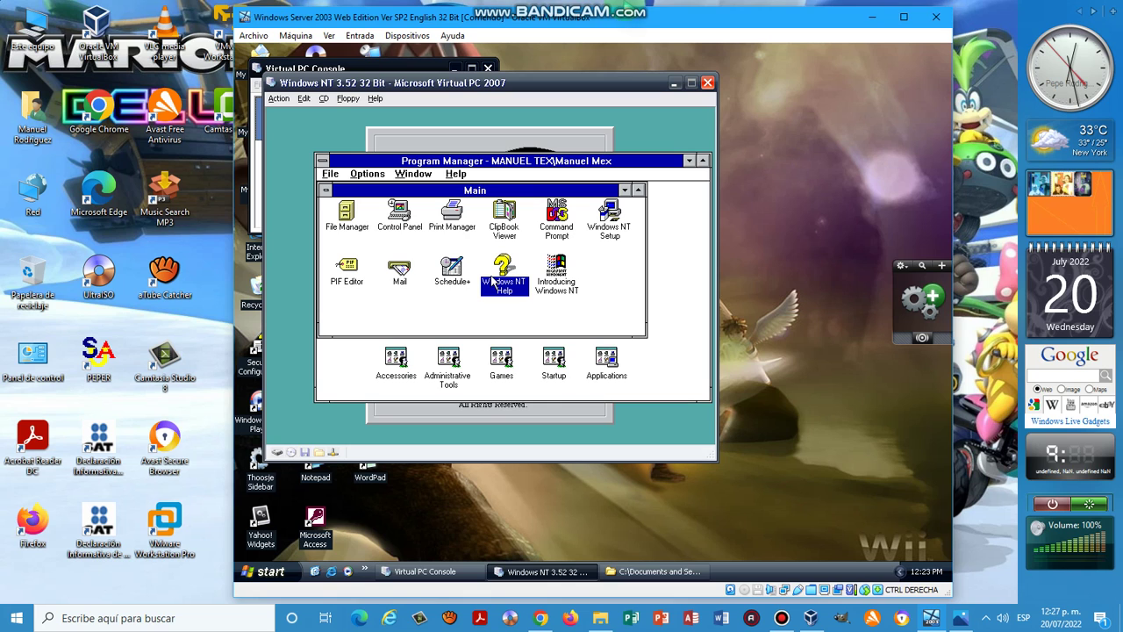
key("shift+F12")
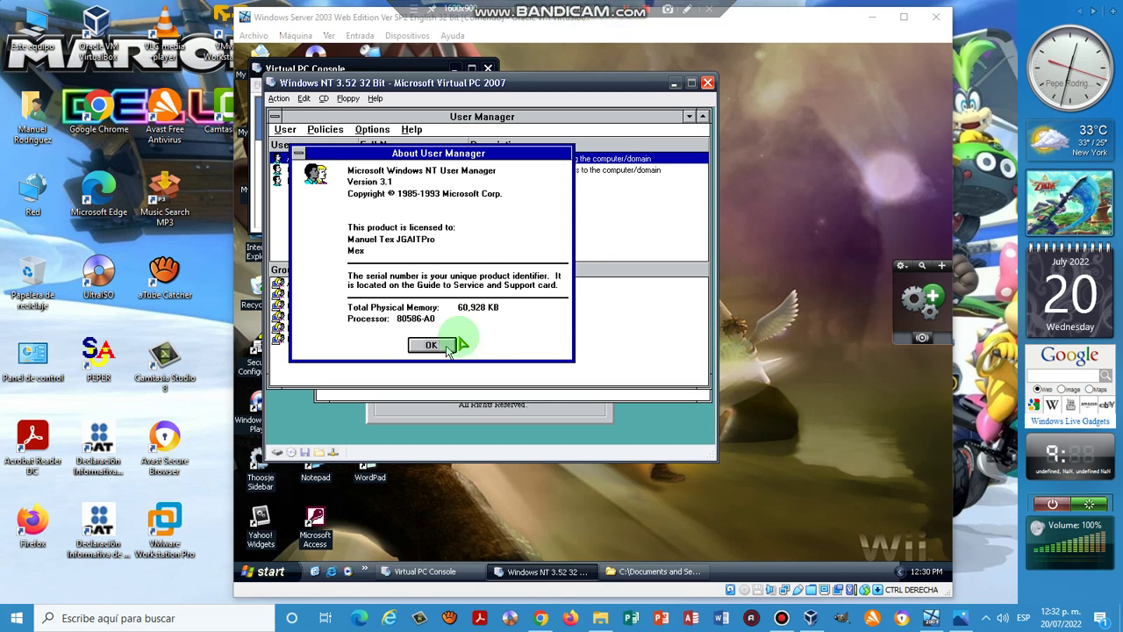
Step: Dismiss the About box, close User Manager, and open Disk Administrator from the Administrative Tools group
key("Return")
key("alt+F4")
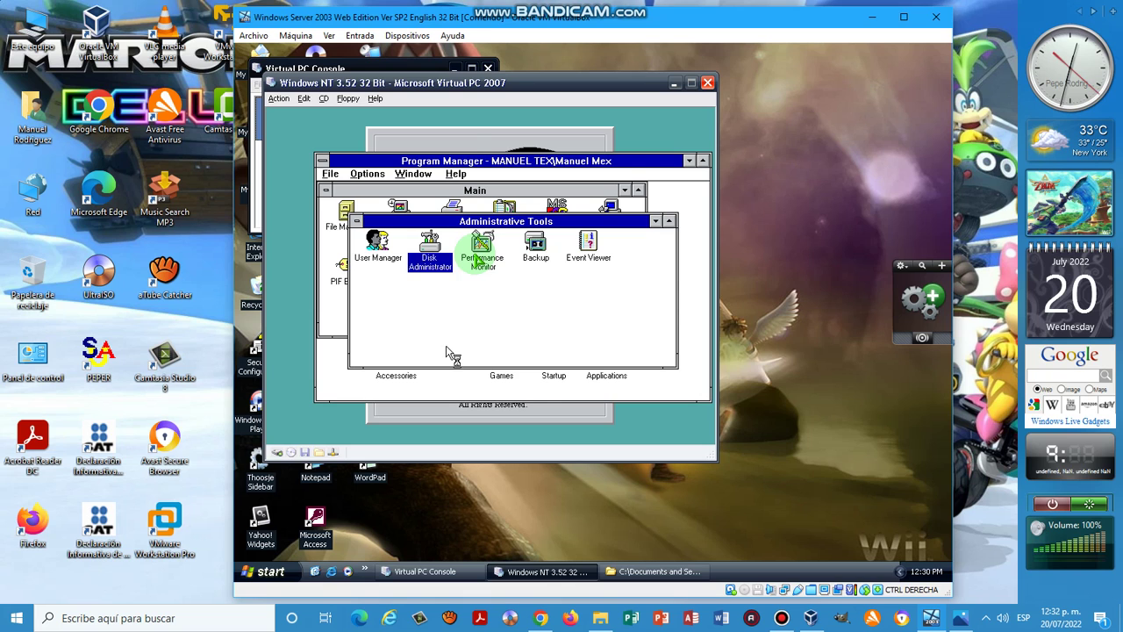
key("Return")
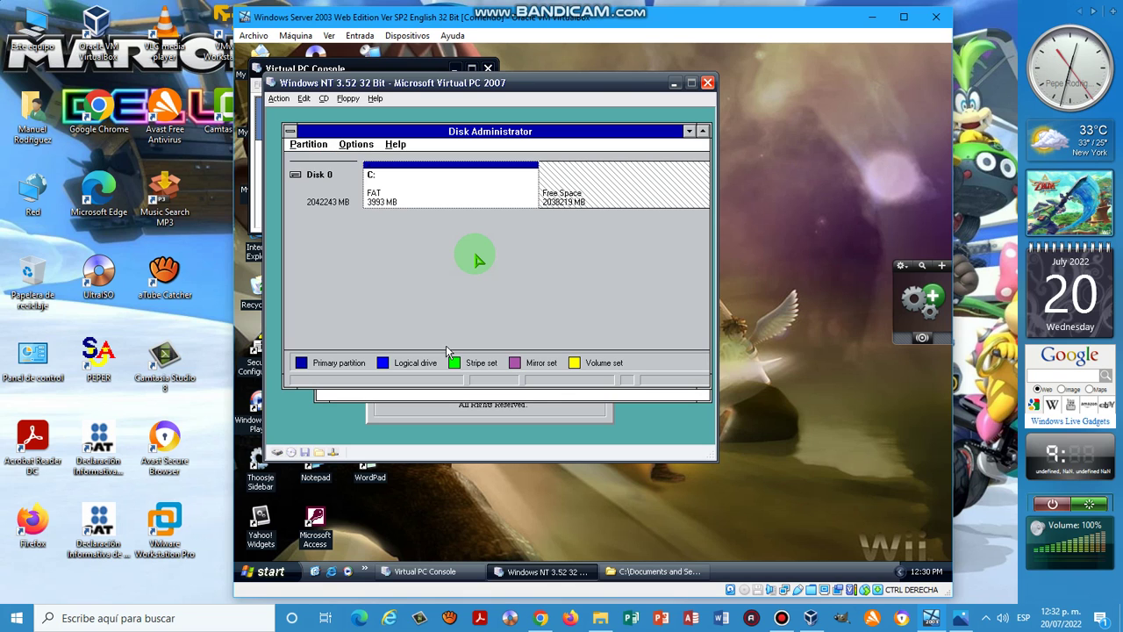
Step: Try to view the About information for Disk Administrator
key("alt+space")
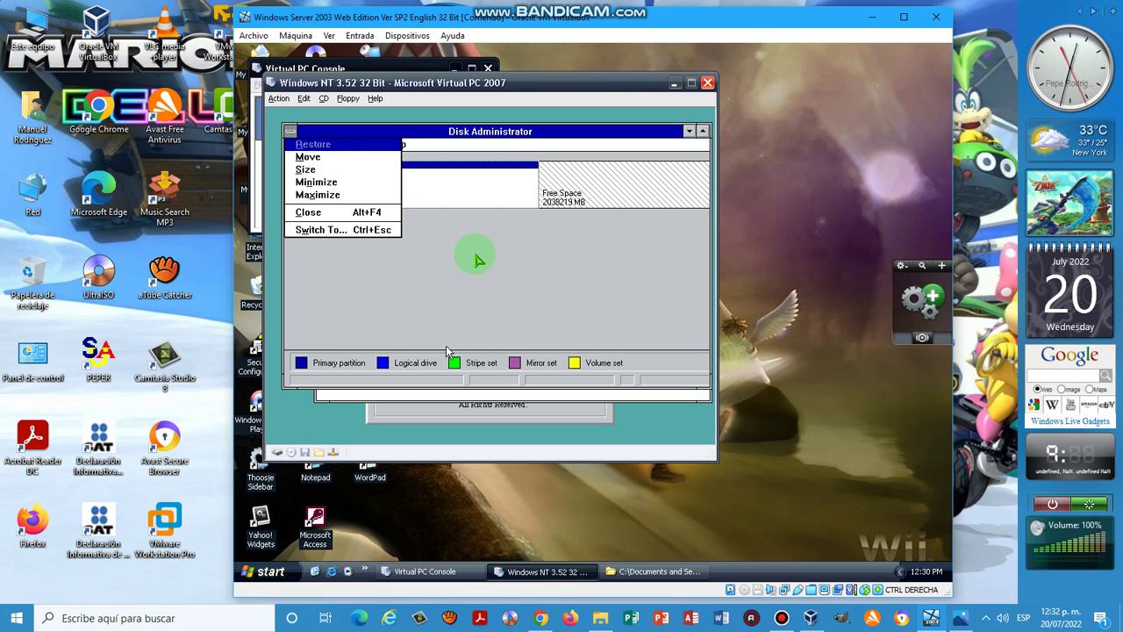
key("Left")
key("Down")
key("Down")
key("Down")
key("Return")
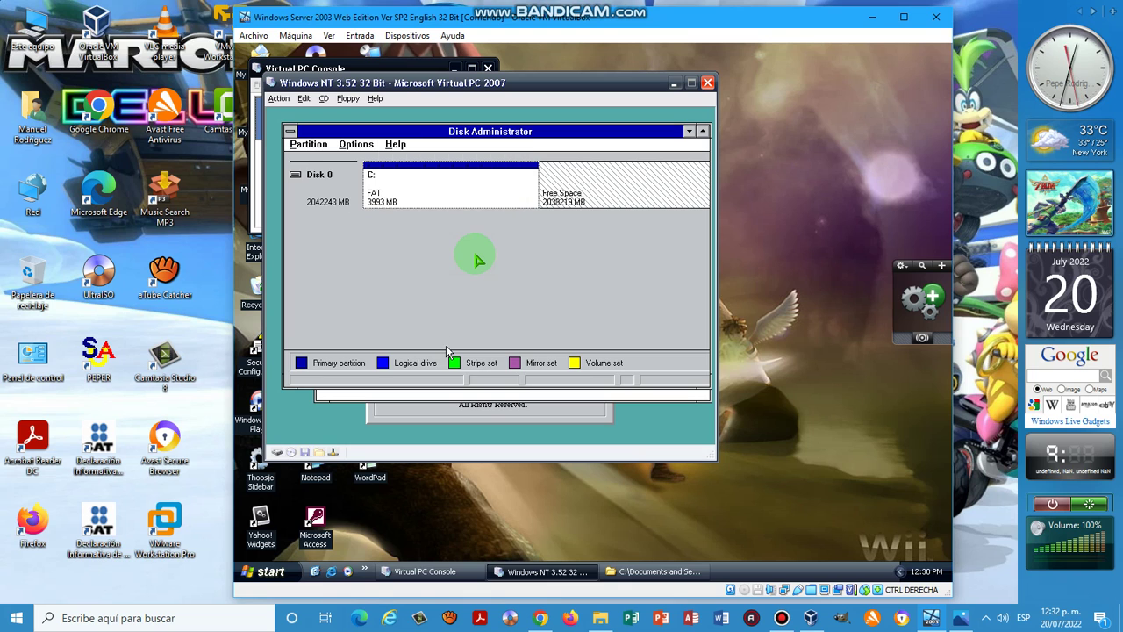
key("Return")
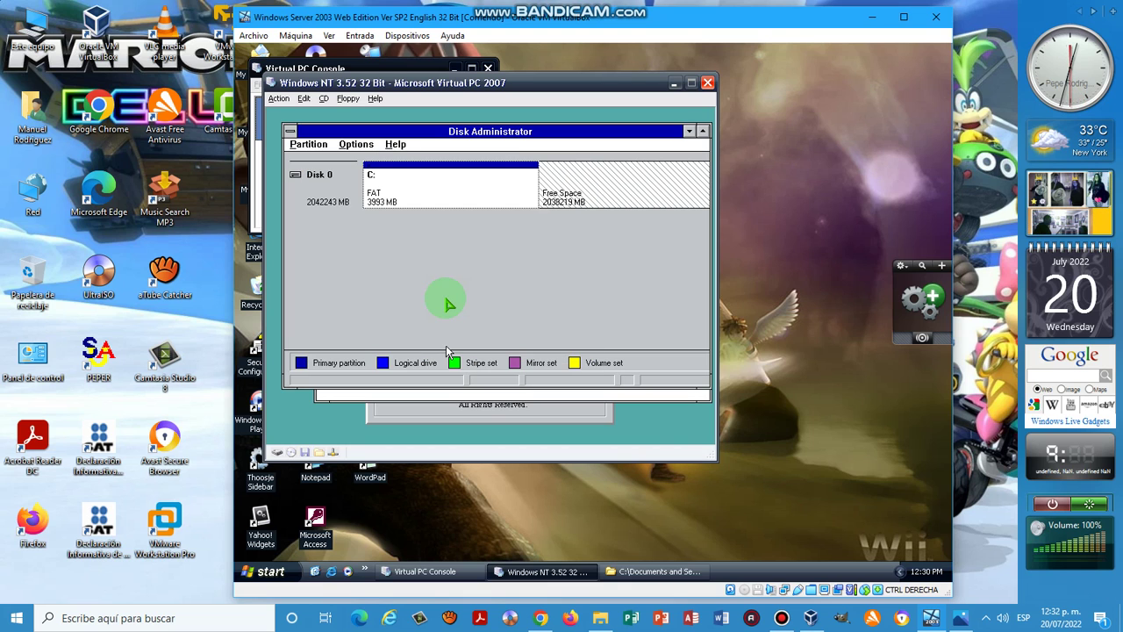
Step: Close Disk Administrator, and view the About information for Performance Monitor before closing it
key("alt+F4")
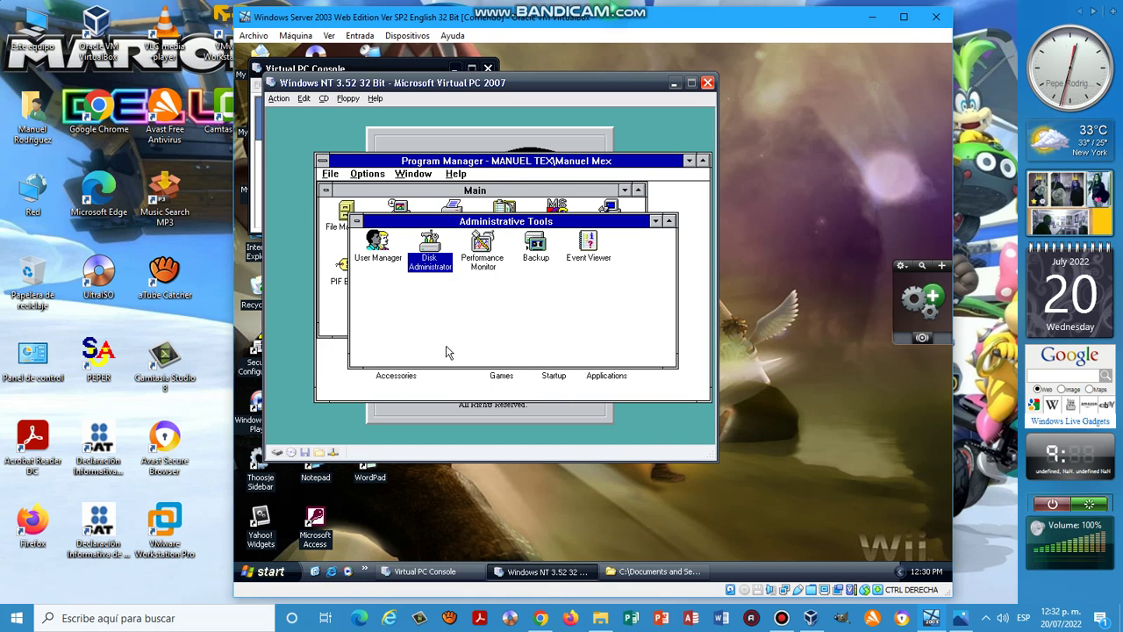
left_click(614, 7)
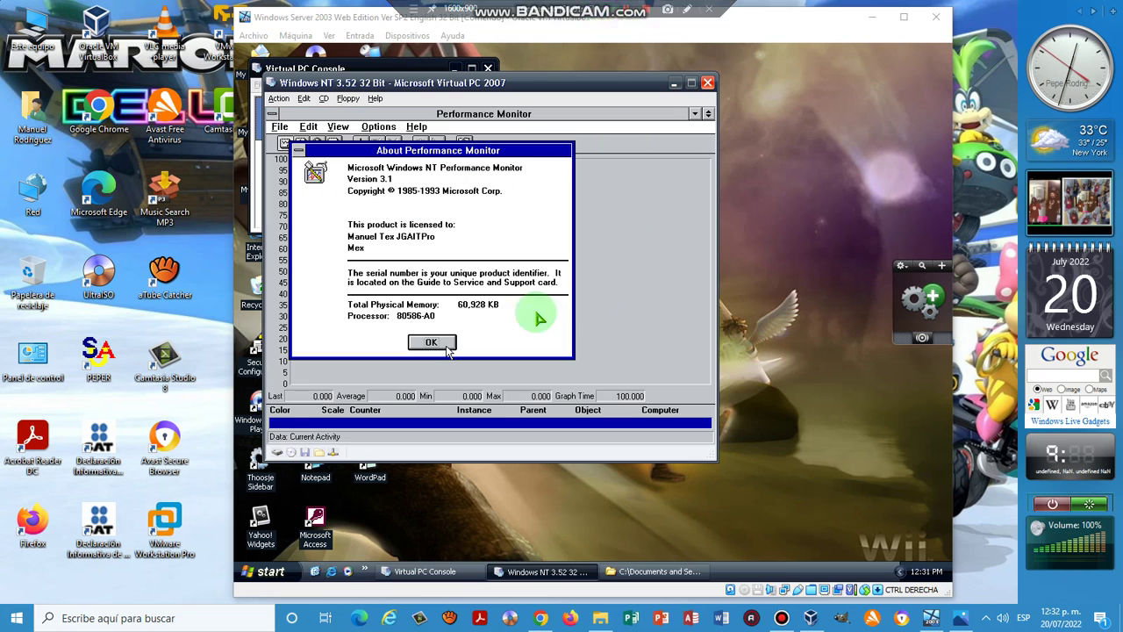
left_click(531, 241)
left_click(445, 342)
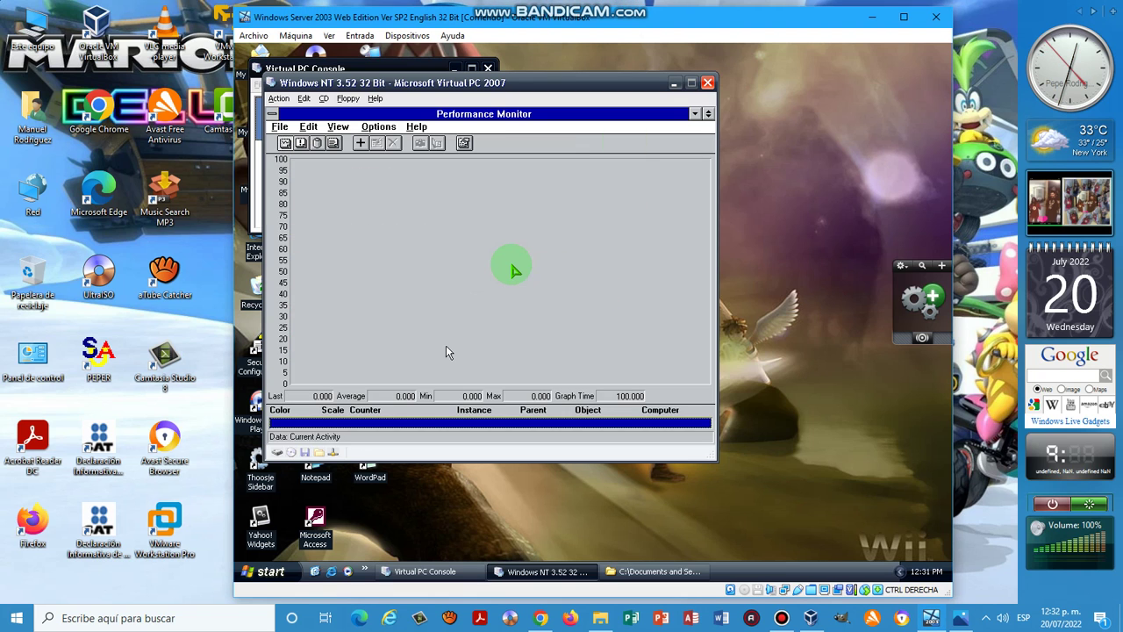
key("alt+F4")
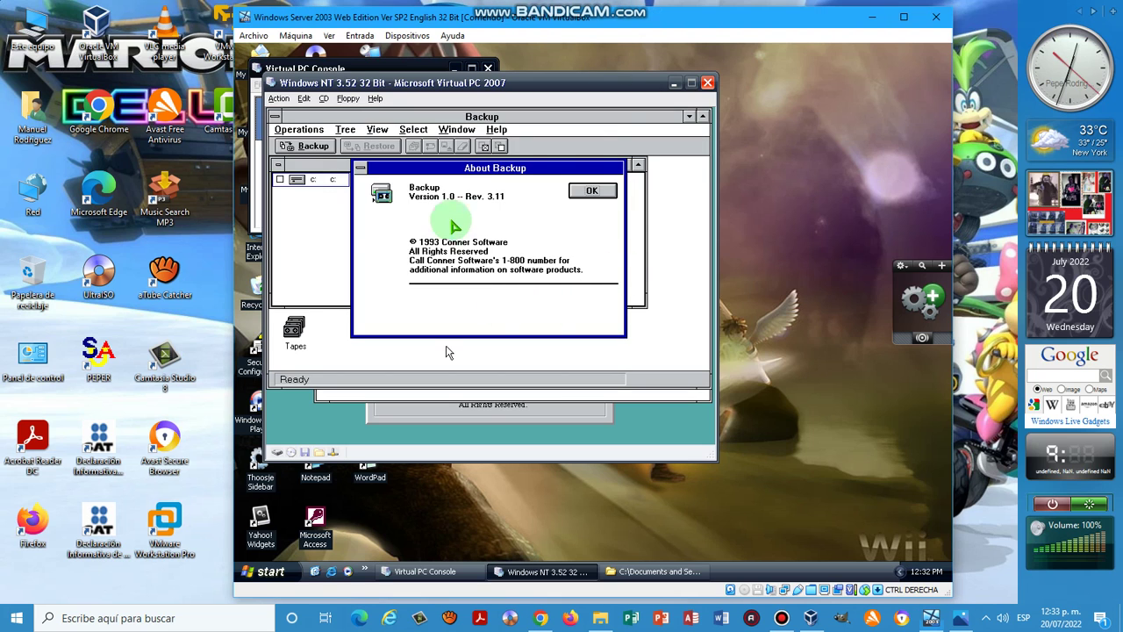
Step: Dismiss the About boxes of Backup and Event Viewer, closing each program after its version information is viewed
key("Return")
key("alt+F4")
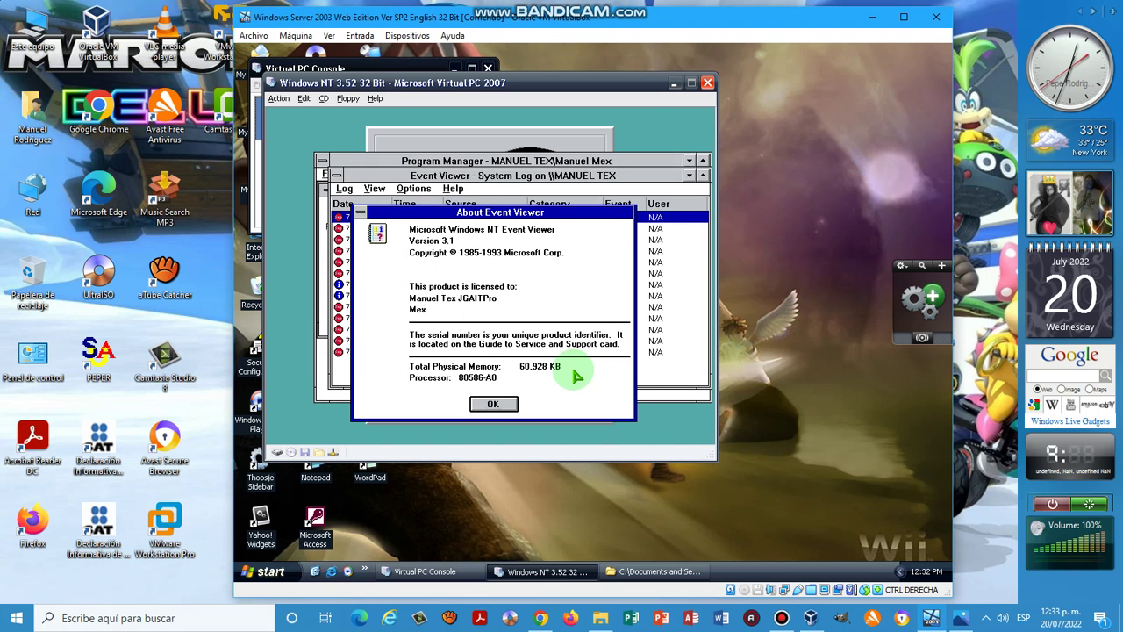
key("Return")
key("alt+F4")
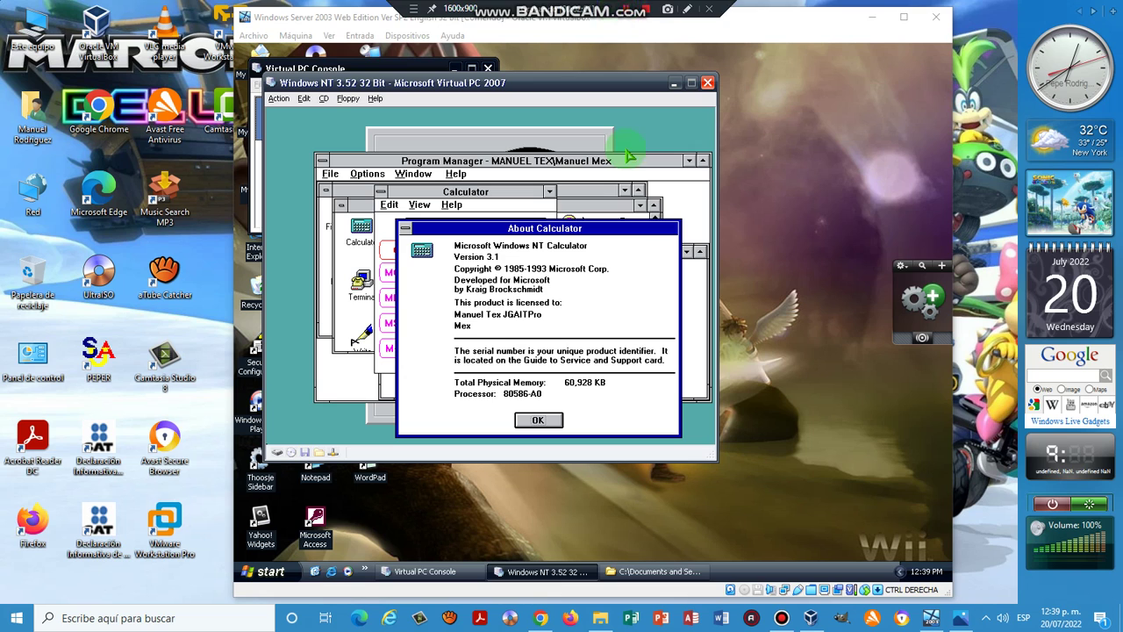
Step: View the About information for Calculator and Cardfile, closing each program after its About box is dismissed
key("Return")
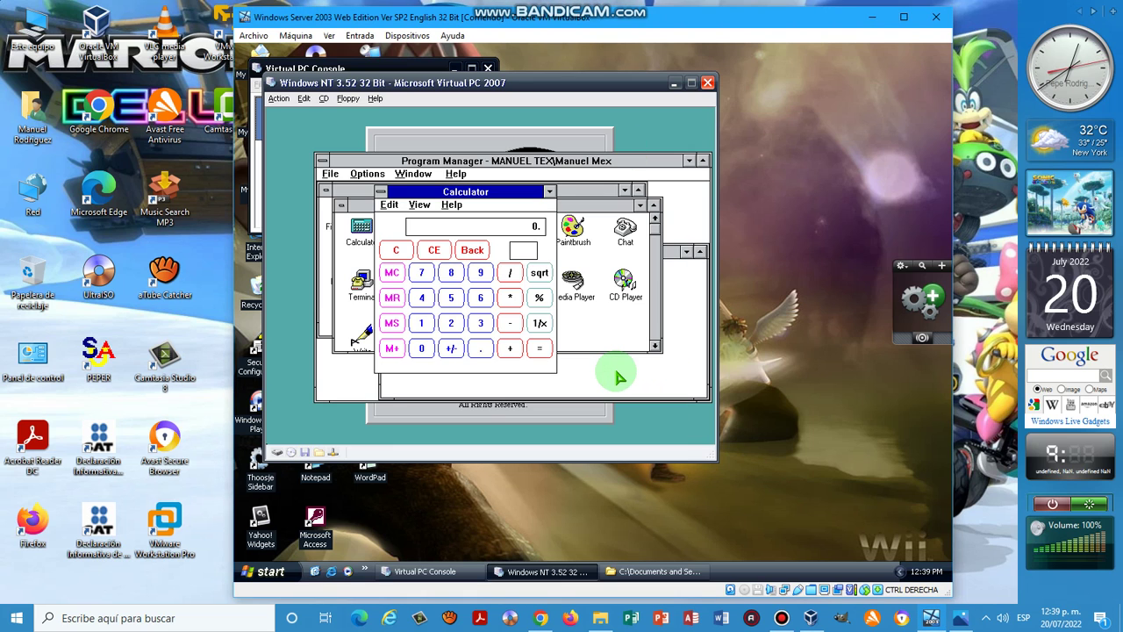
key("alt+F4")
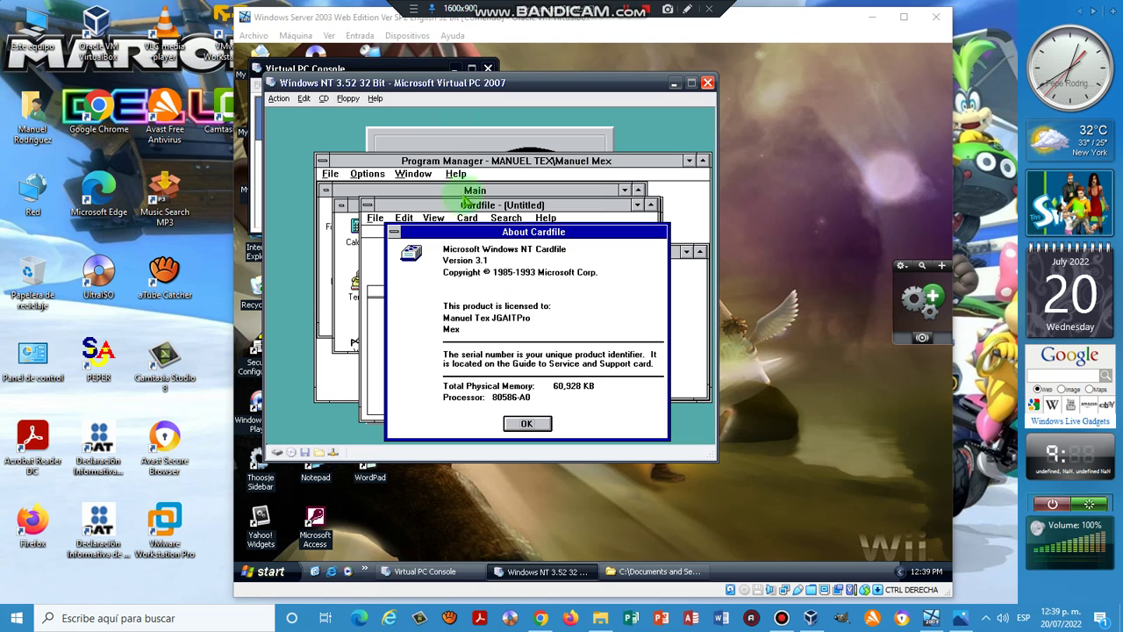
left_click(465, 101)
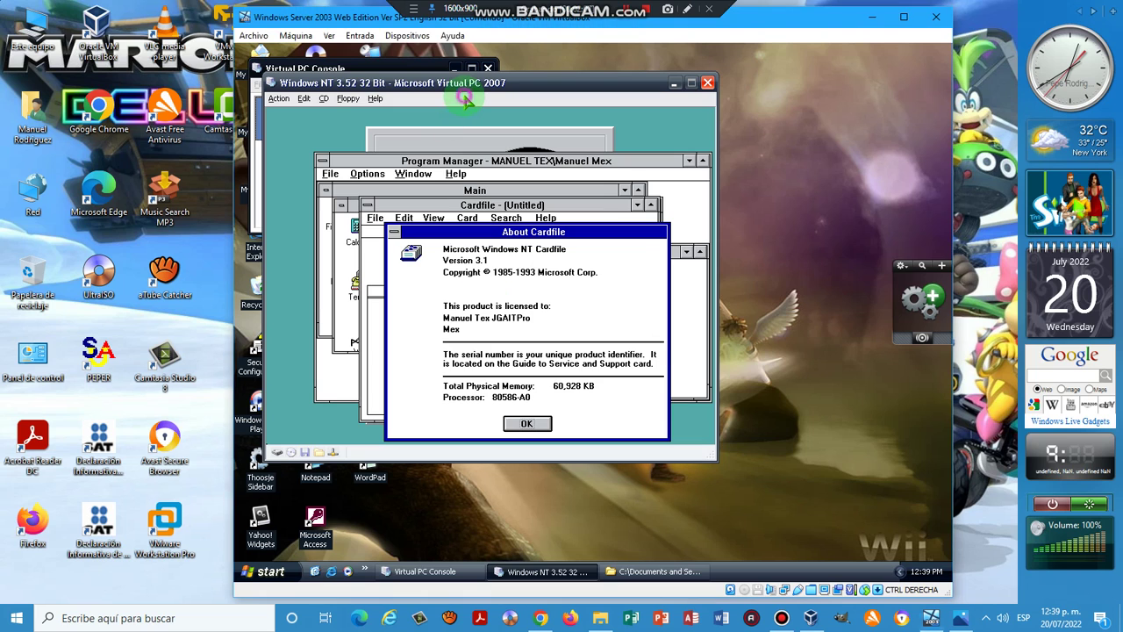
key("Return")
key("alt+F4")
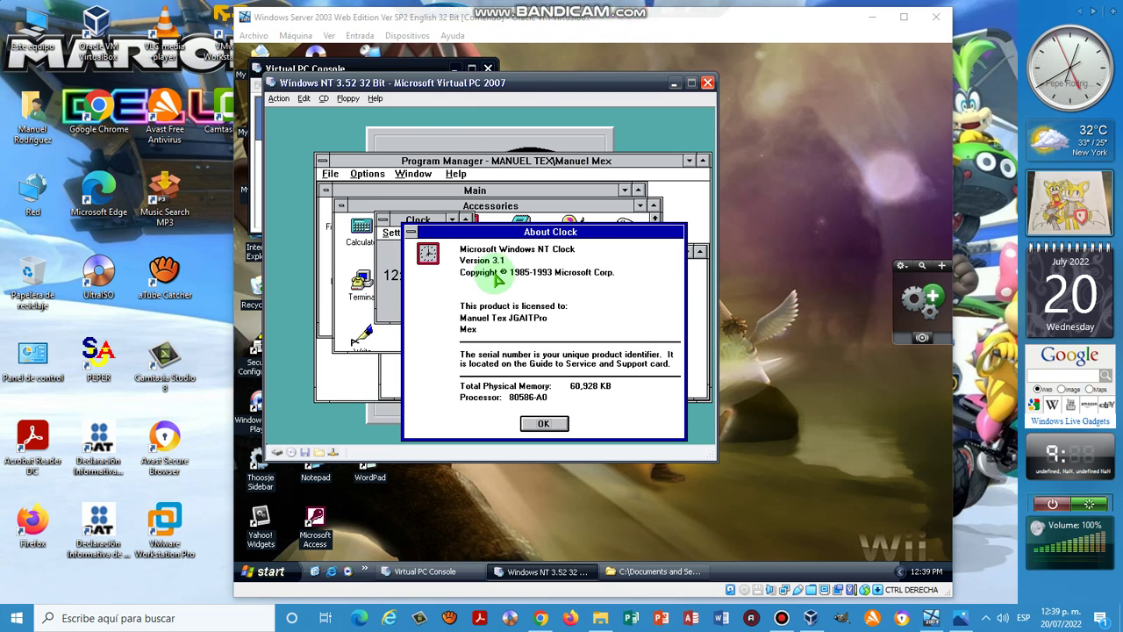
Step: View the About information for Clock and Notepad, and close both accessories
key("Return")
key("alt+F4")
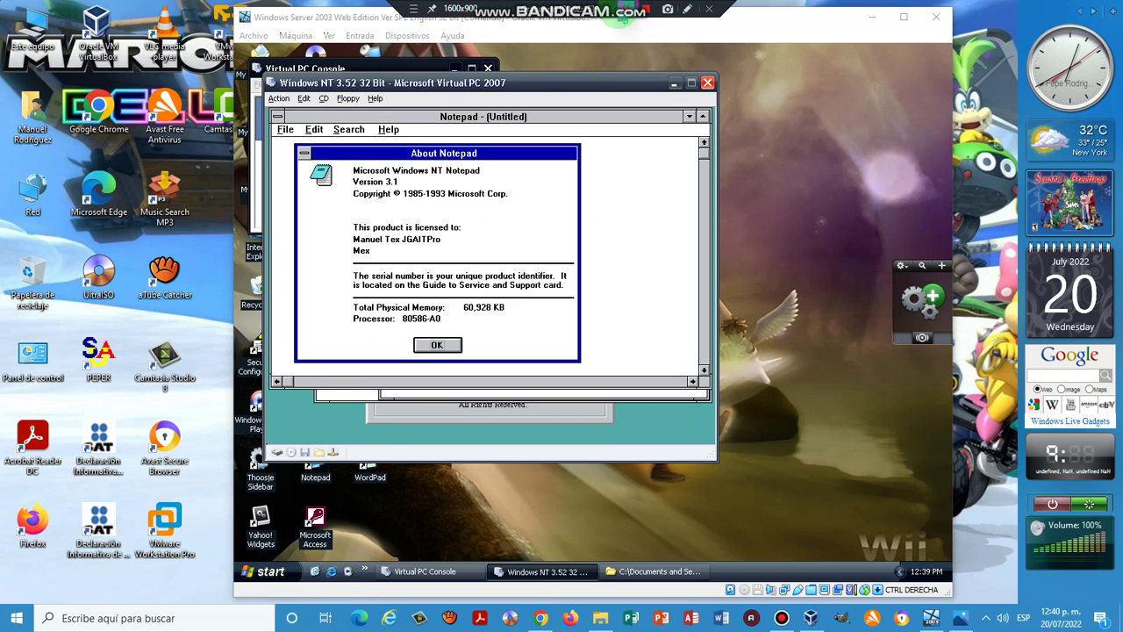
key("Return")
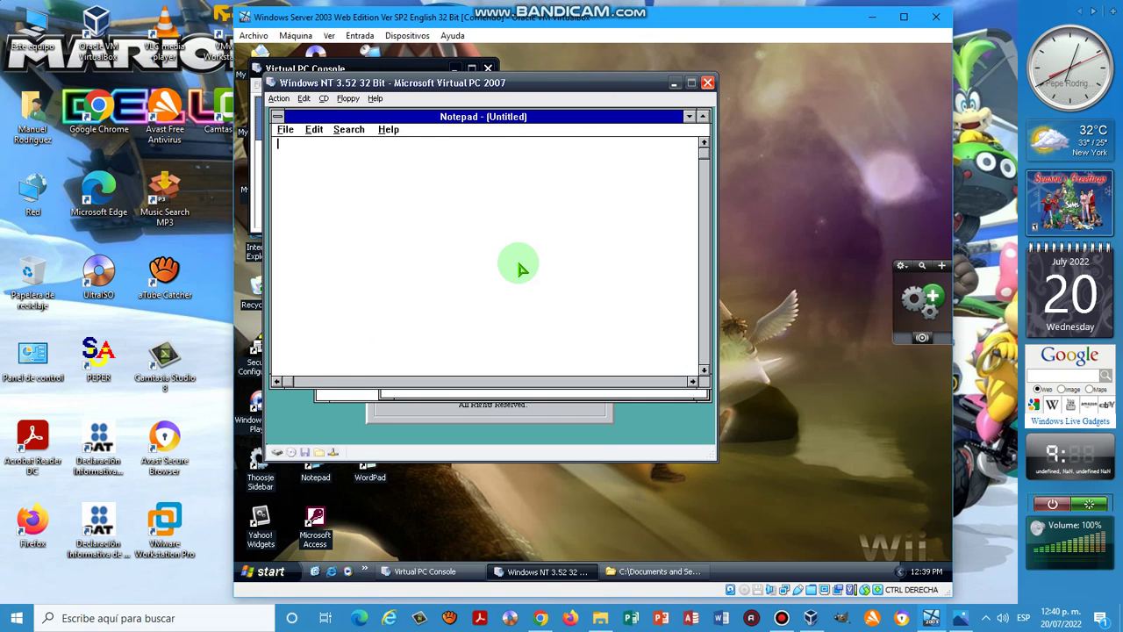
key("alt+F4")
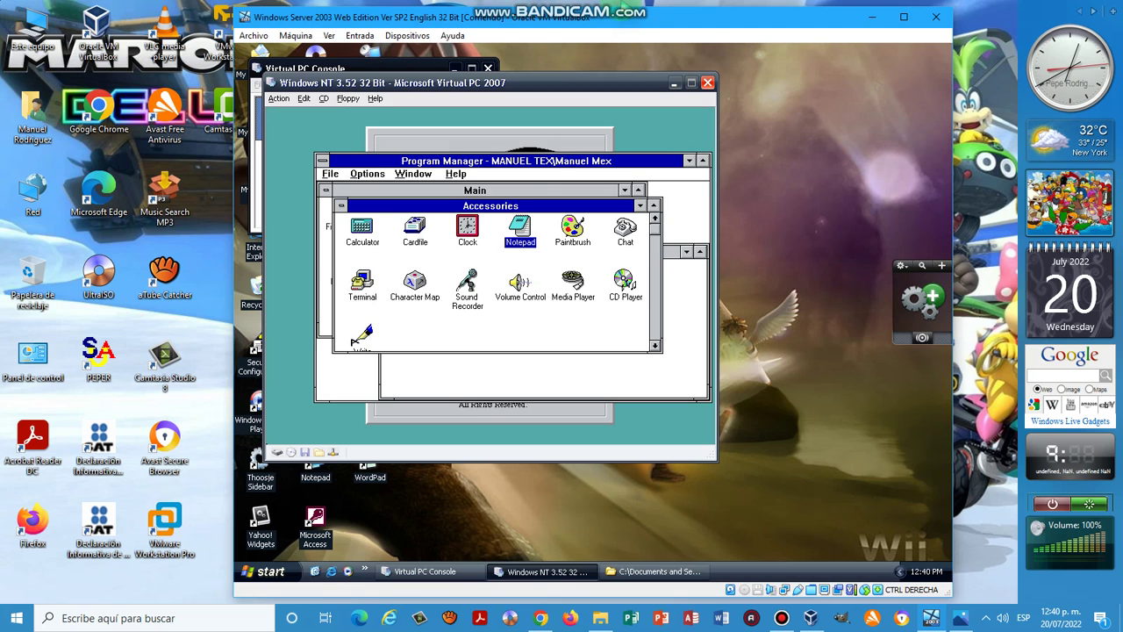
Step: View the About information for Paintbrush and Chat from the Accessories group, and close both programs
mouse_move(623, 3)
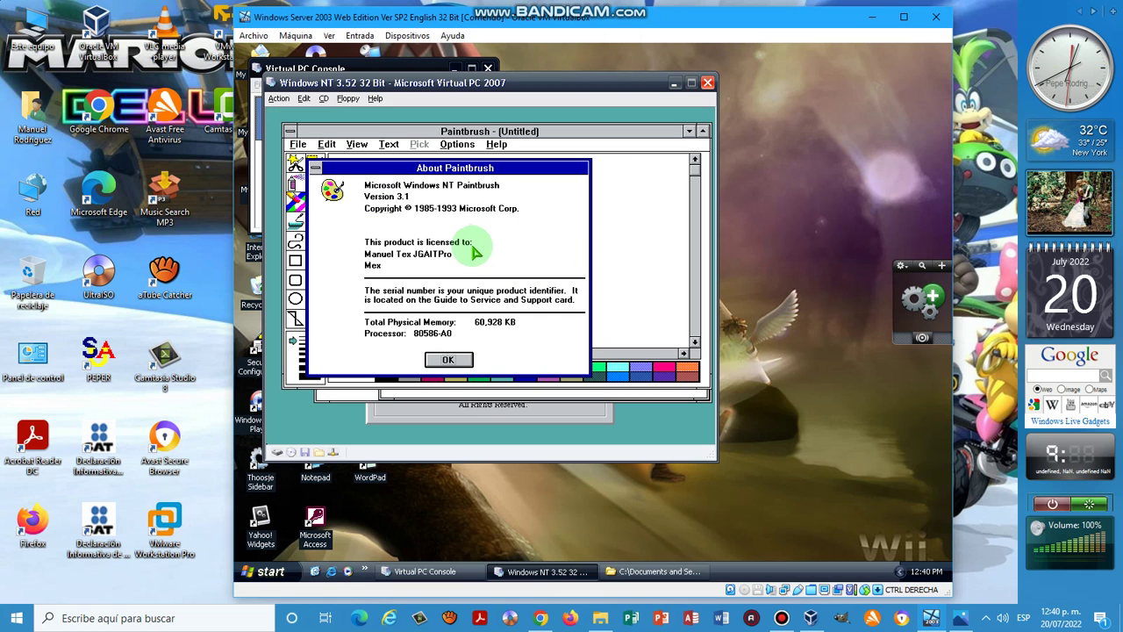
key("Return")
key("alt+F4")
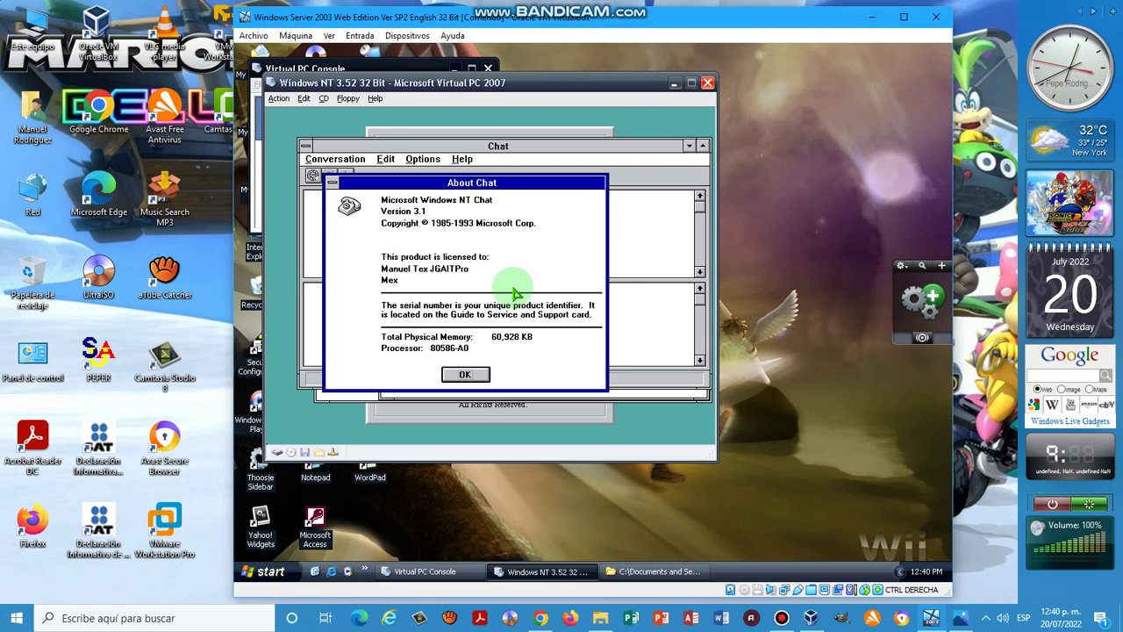
key("Return")
key("alt+F4")
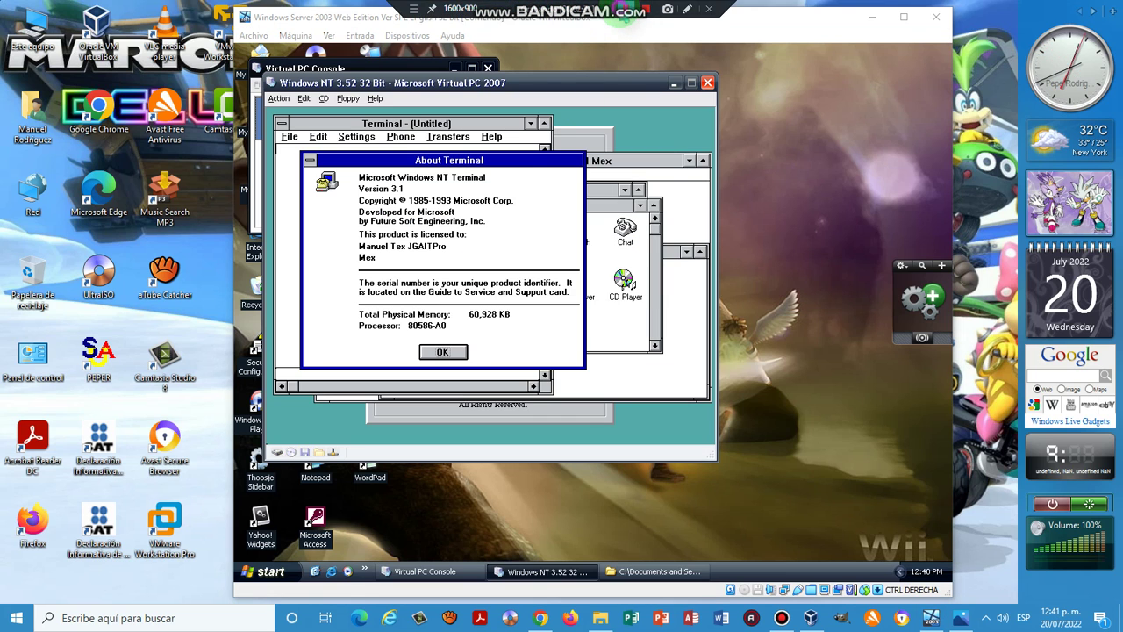
Step: Dismiss the About Terminal information and close Terminal
left_click(533, 274)
key("Return")
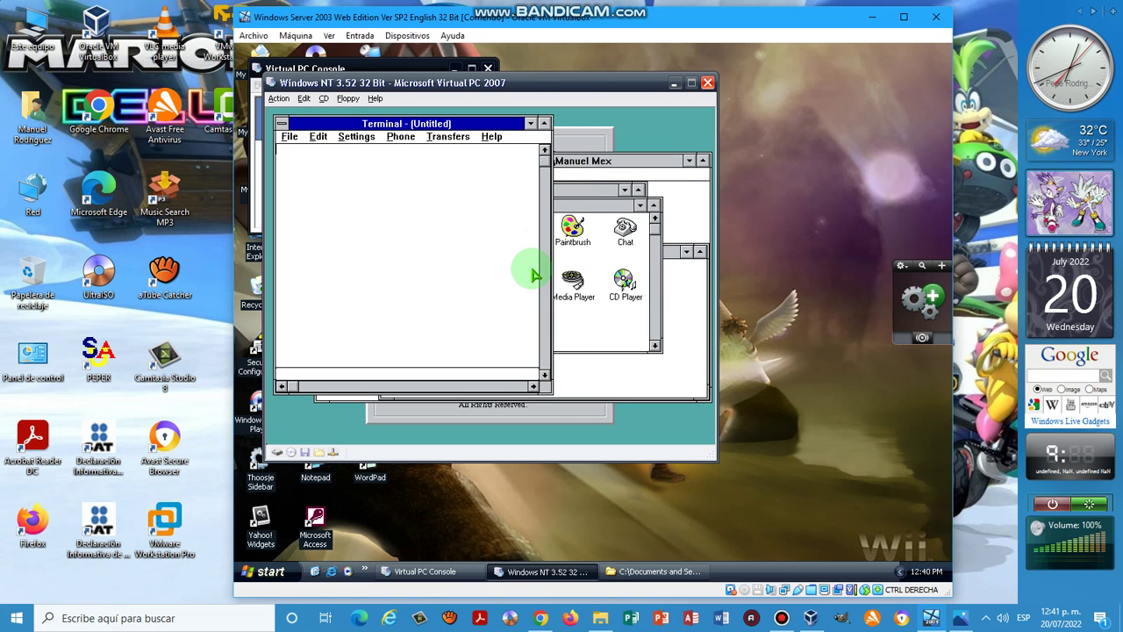
key("alt+F4")
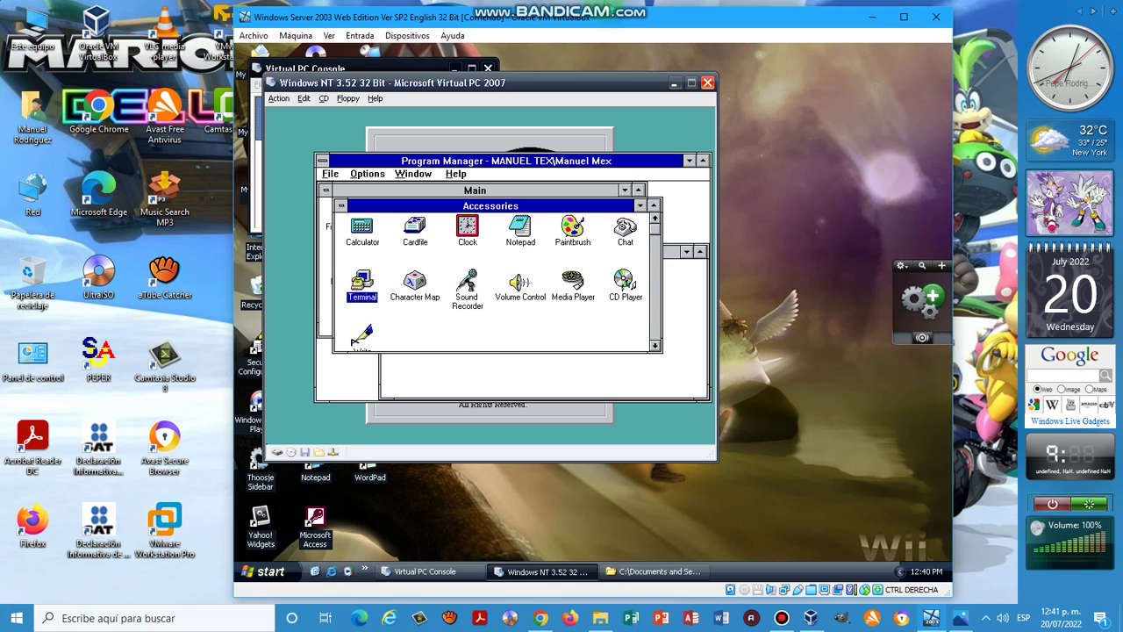
Step: Open Character Map from the Accessories group, look over its Symbol character table, and close it
left_click(610, 7)
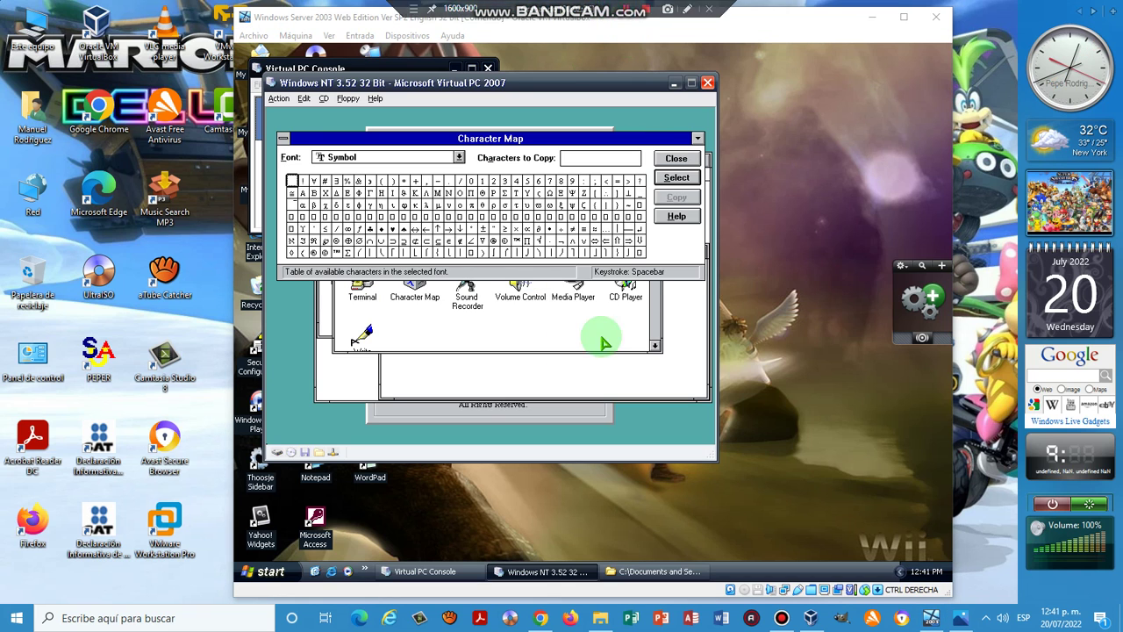
left_click(603, 340)
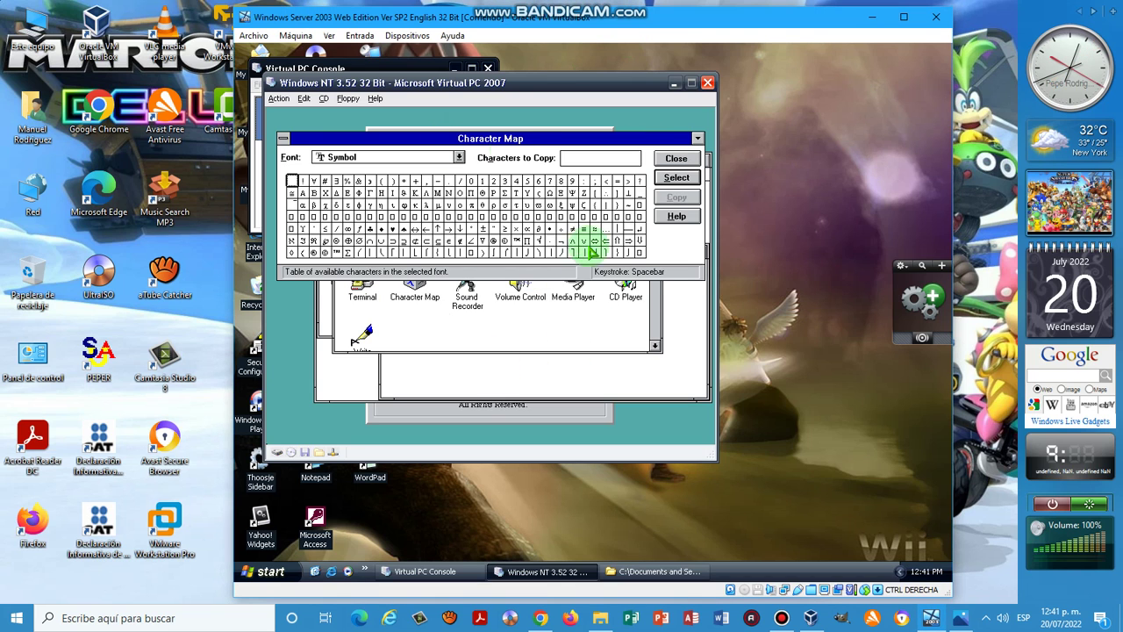
left_click(544, 301)
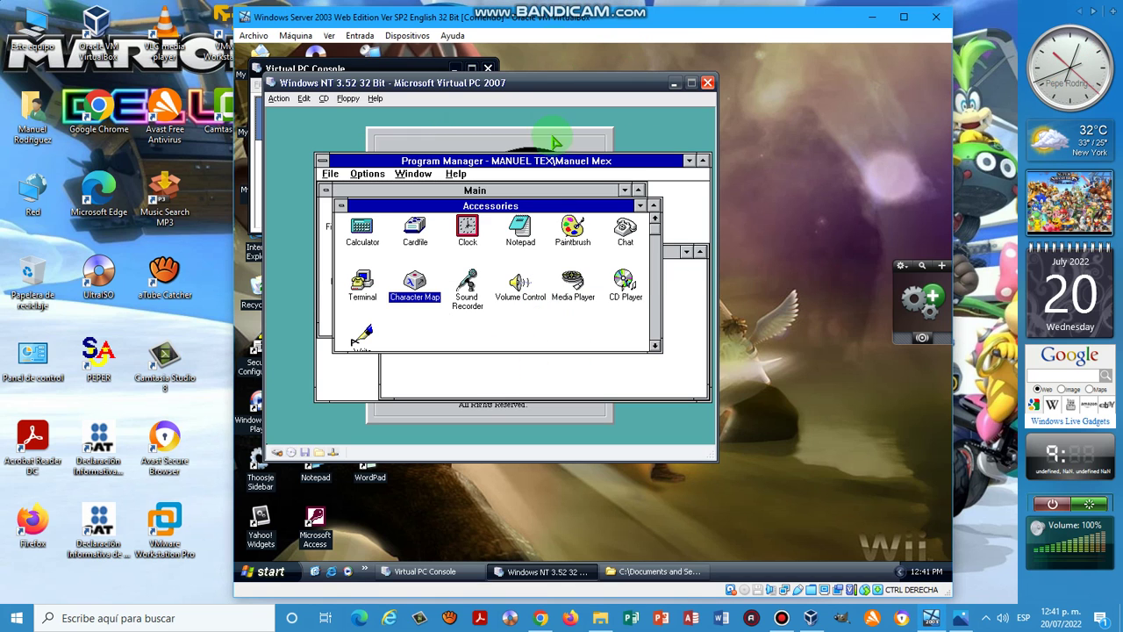
Step: View the About information for Sound Recorder and close the program
left_click(607, 11)
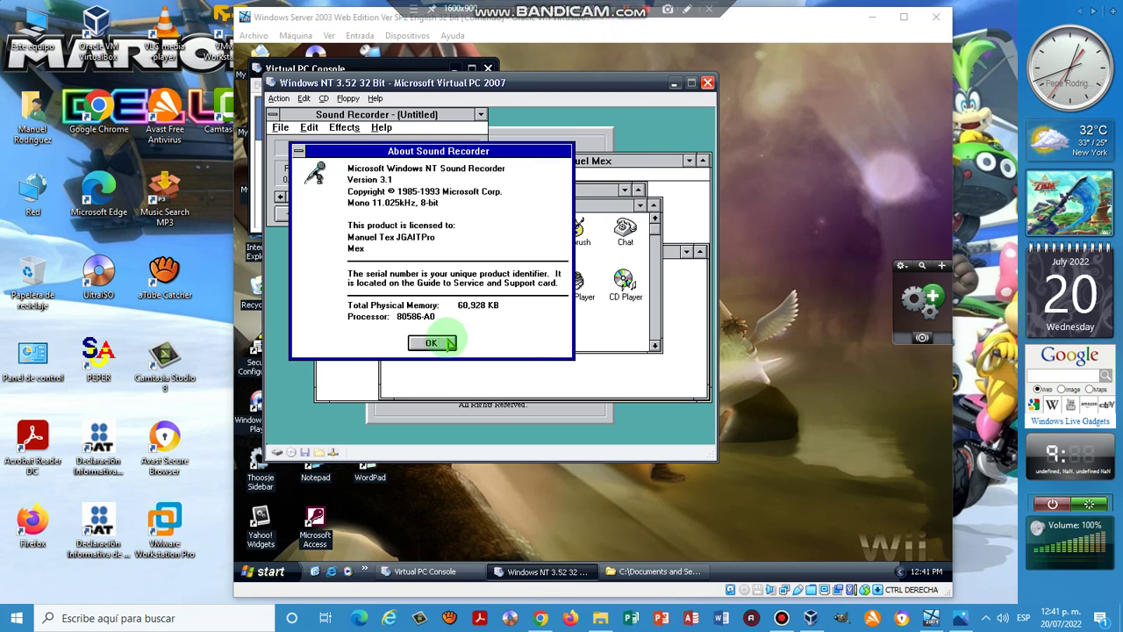
left_click(447, 339)
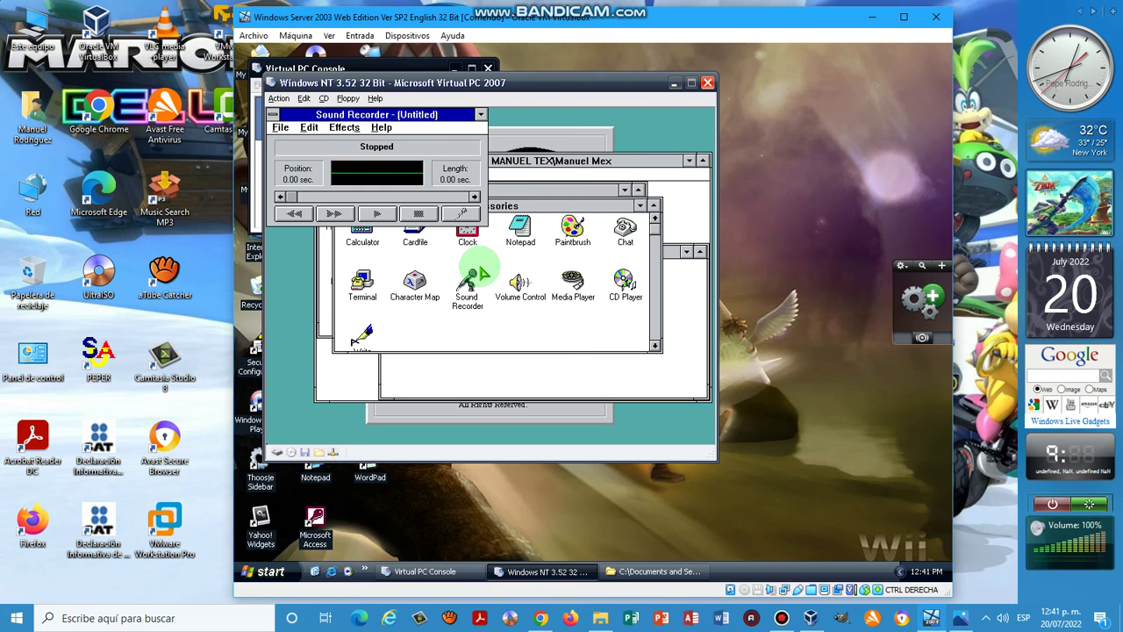
key("alt+F4")
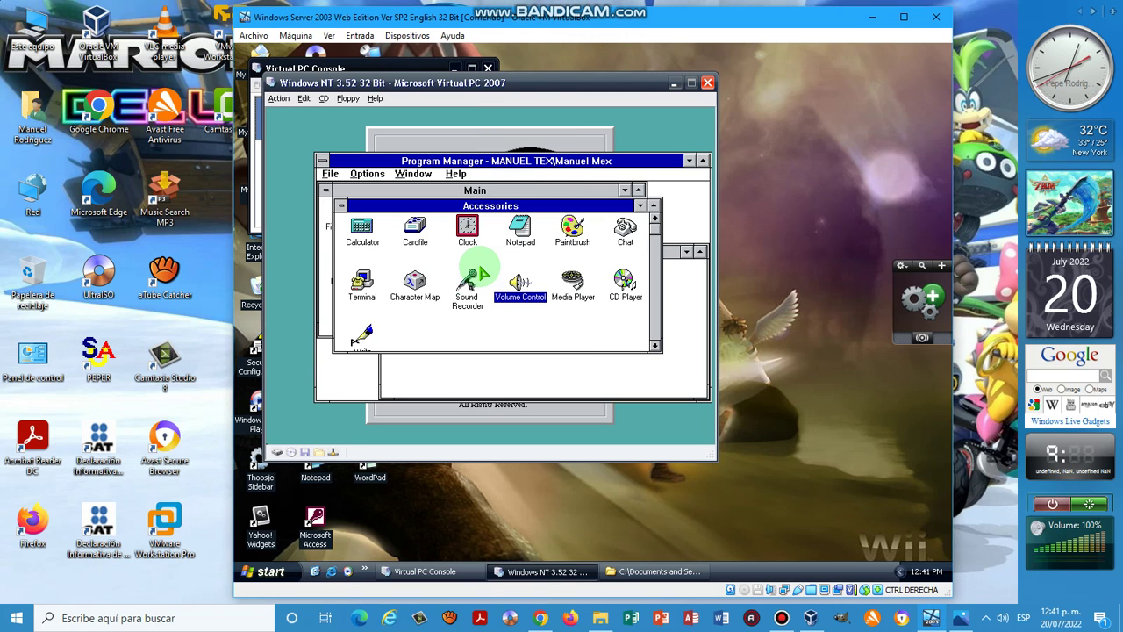
Step: Try to open Volume Control, and view the About information for Media Player before closing it
key("Return")
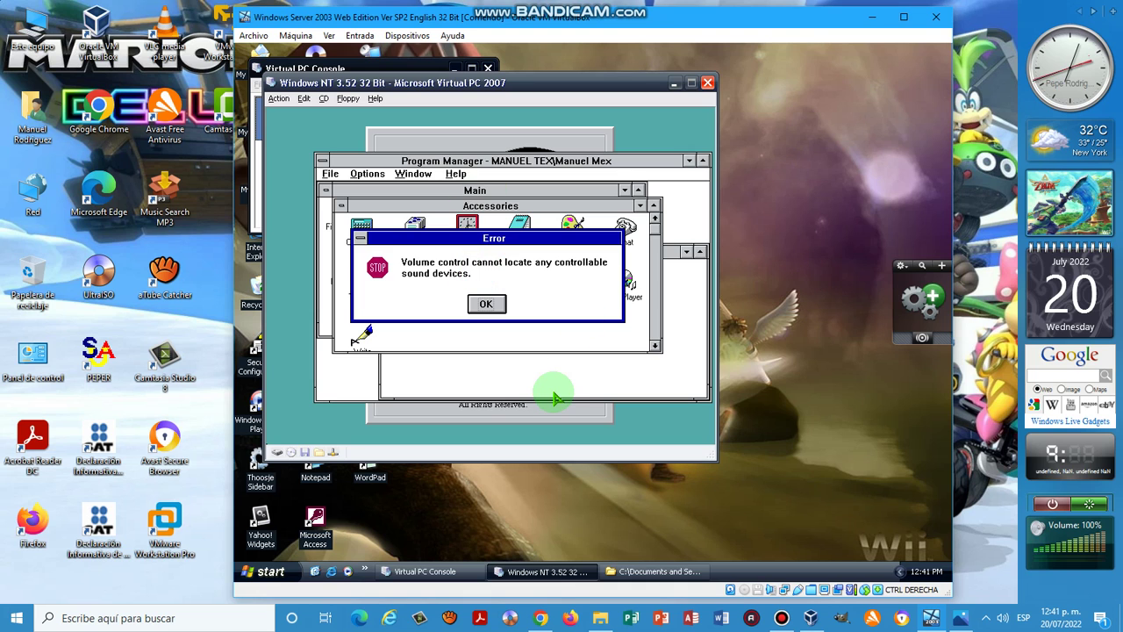
key("Return")
mouse_move(612, 14)
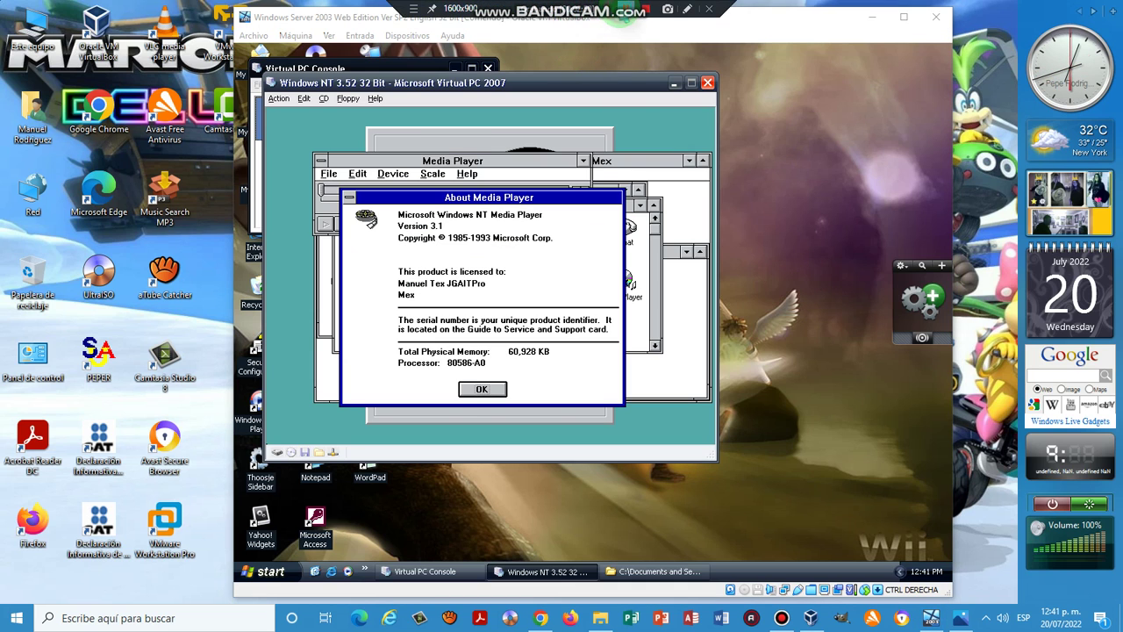
left_click(465, 301)
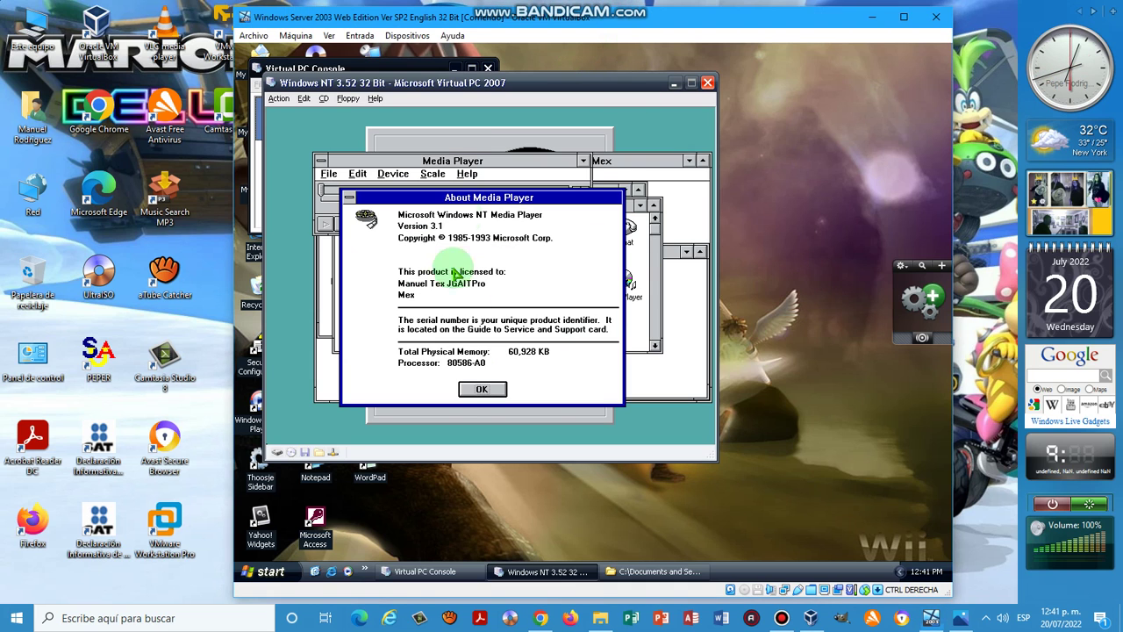
key("Return")
key("alt+F4")
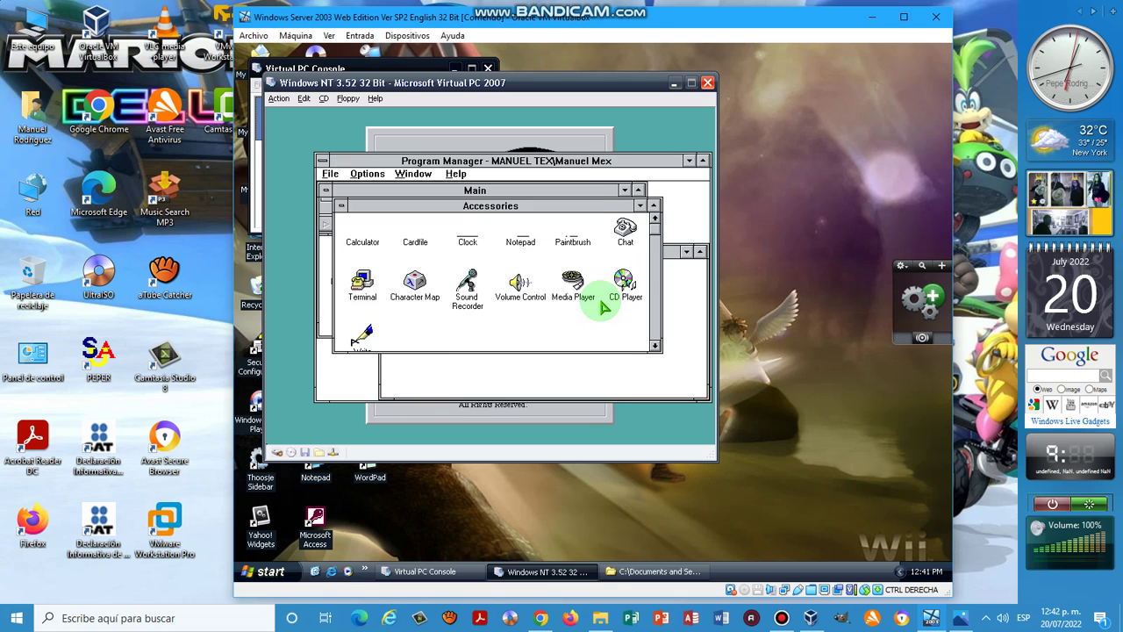
Step: Try to open CD Player, and view the About information for Write before closing it
double_click(602, 303)
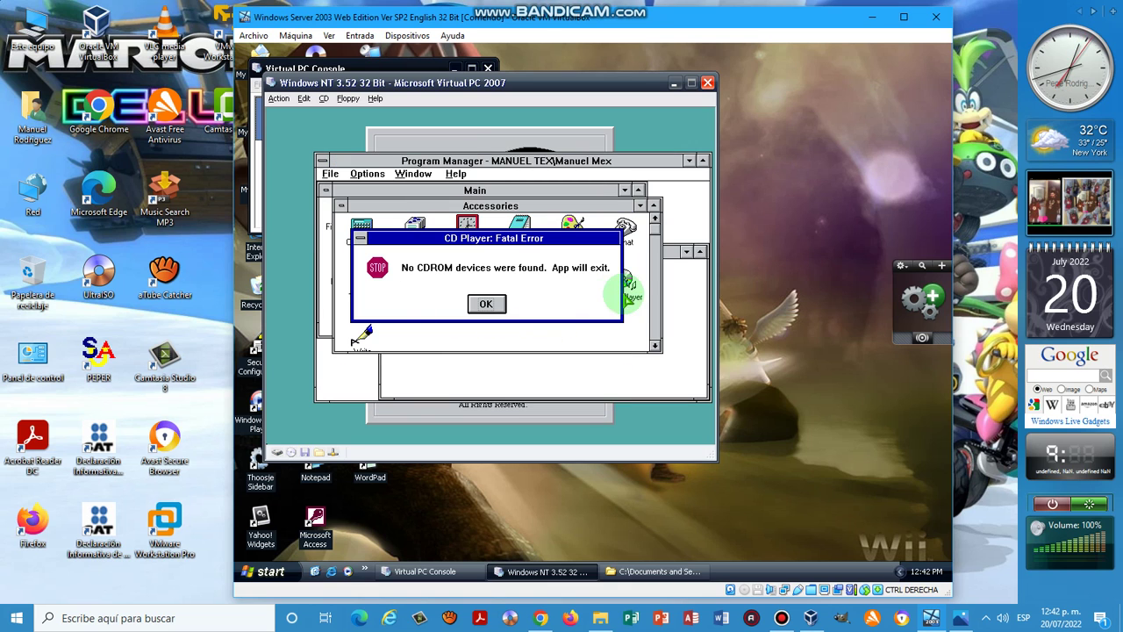
key("Return")
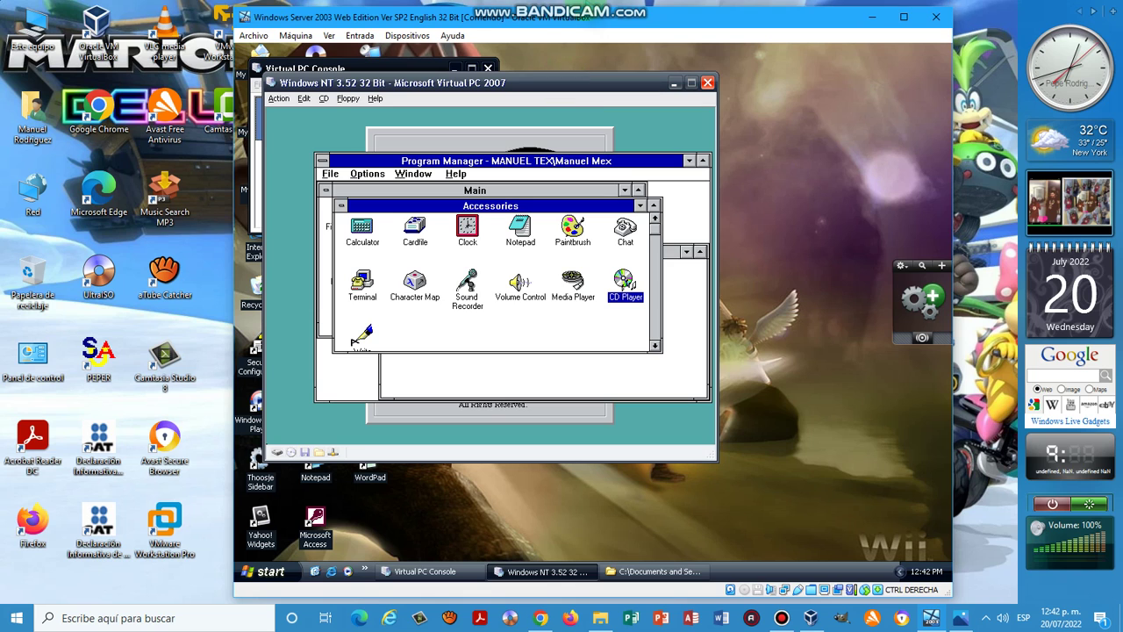
mouse_move(613, 13)
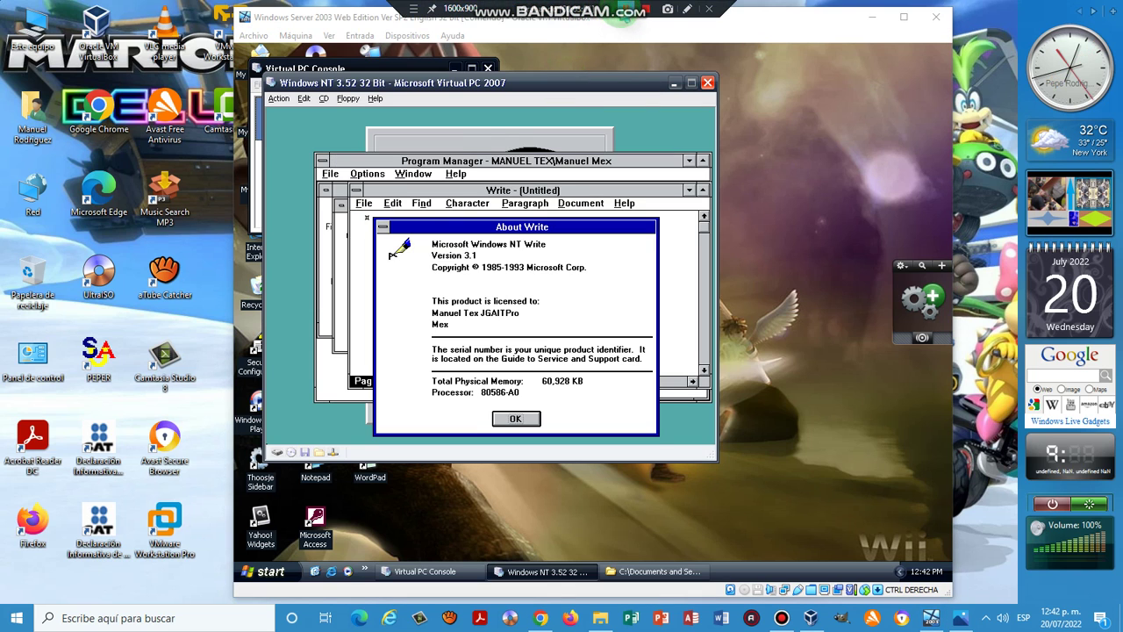
left_click(619, 369)
key("Return")
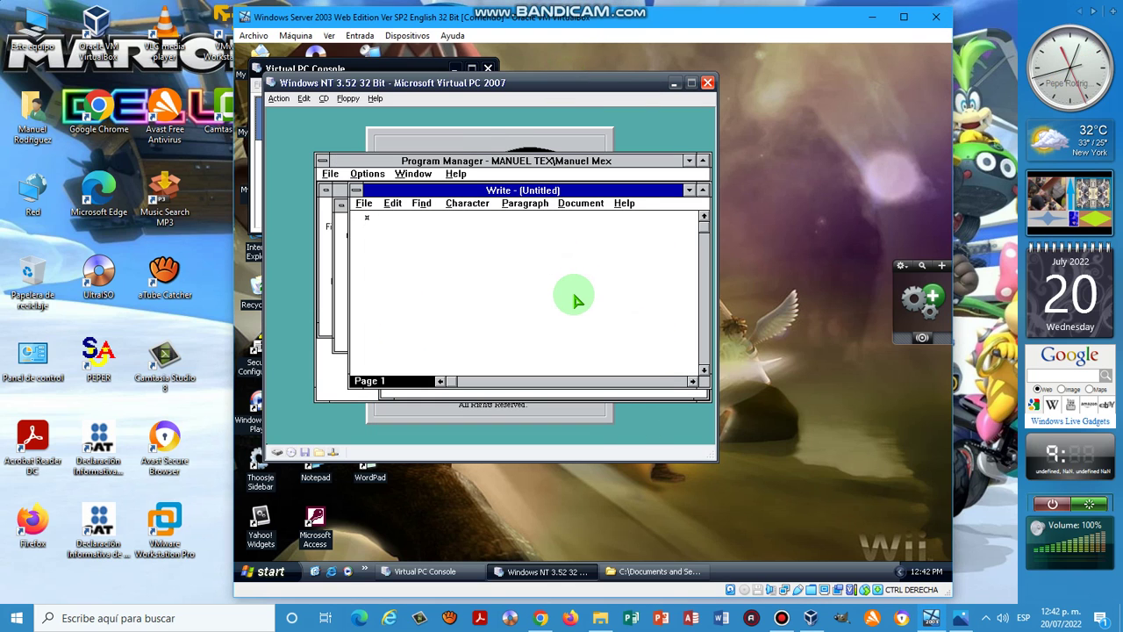
key("alt+F4")
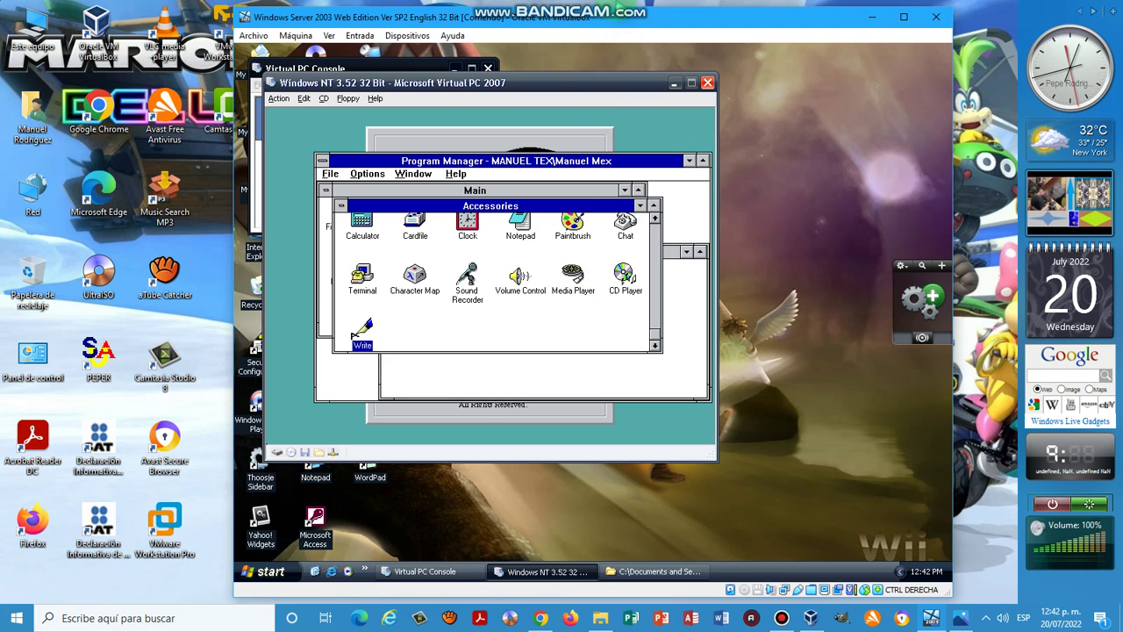
Step: View the About information for Solitaire from the Games group and close the game
mouse_move(619, 7)
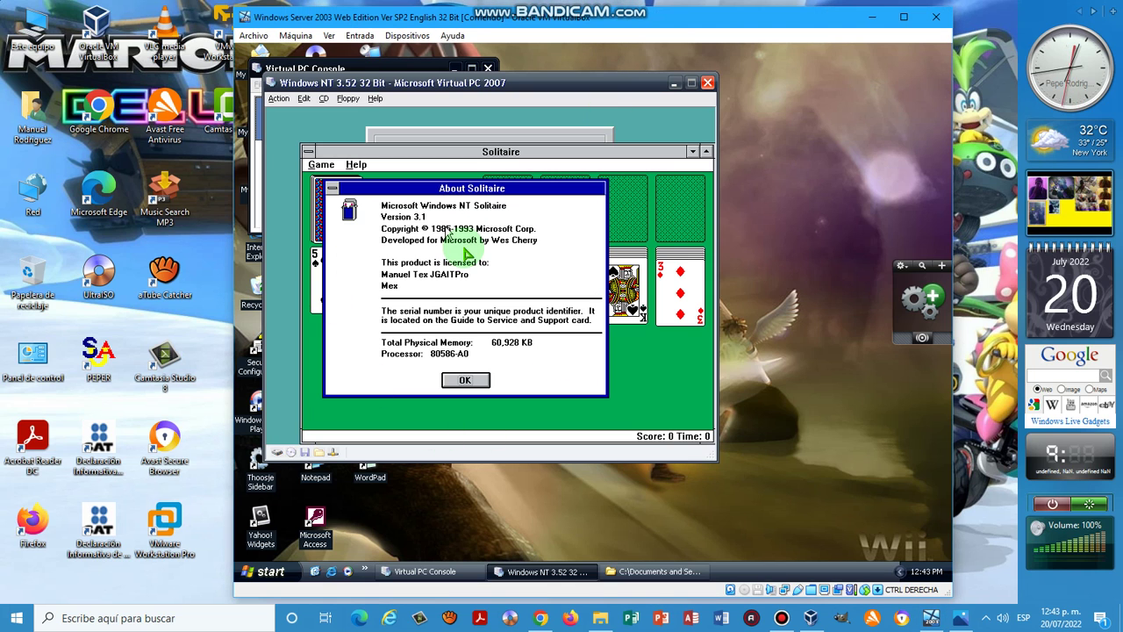
key("Return")
key("alt+F4")
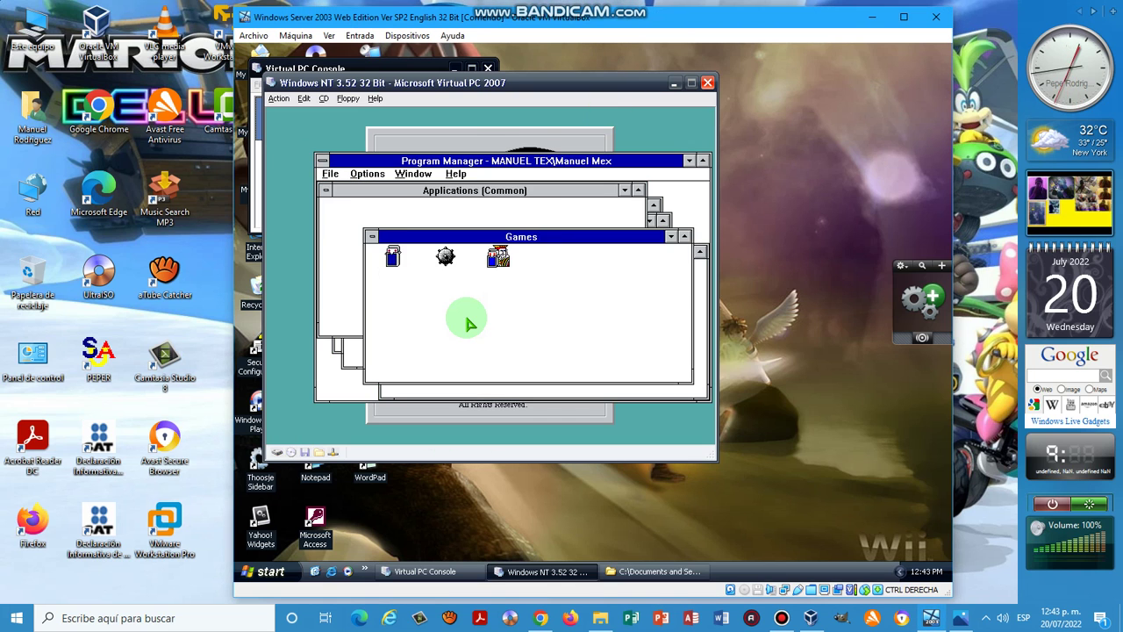
Step: View the About information for Minesweeper from the Games group and close the game
key("Return")
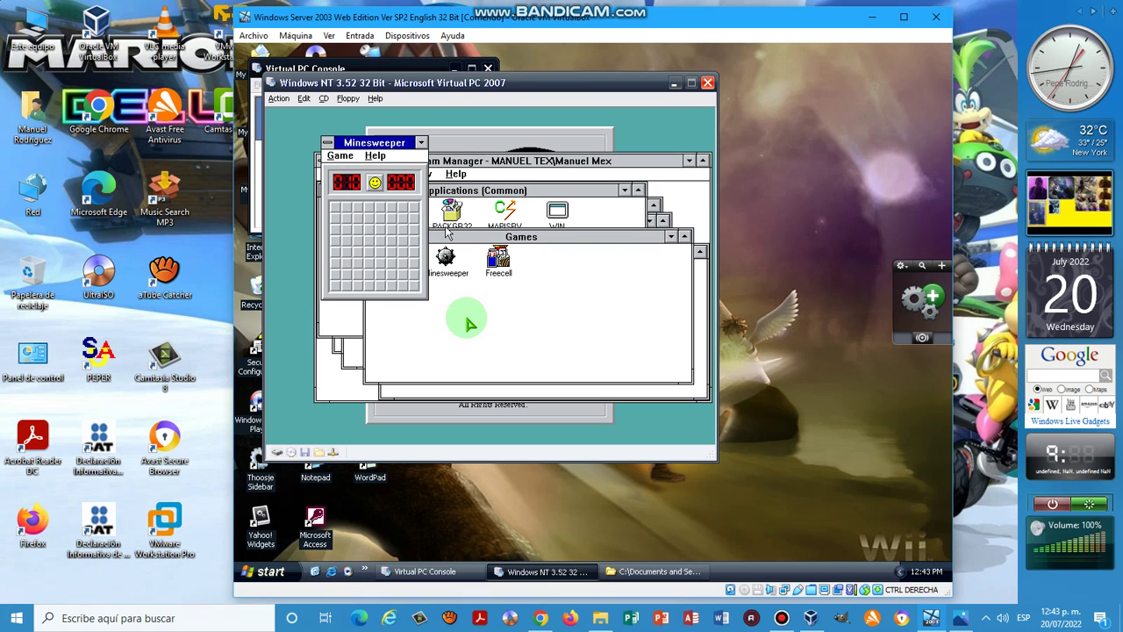
key("alt+h")
key("Down")
key("Down")
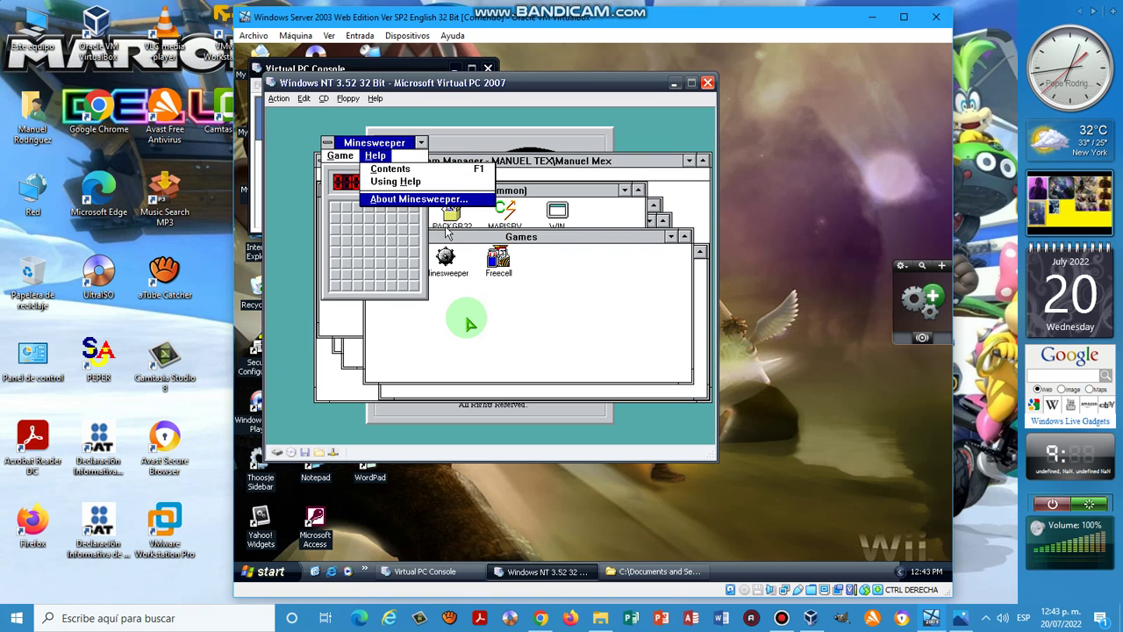
key("Return")
key("Return")
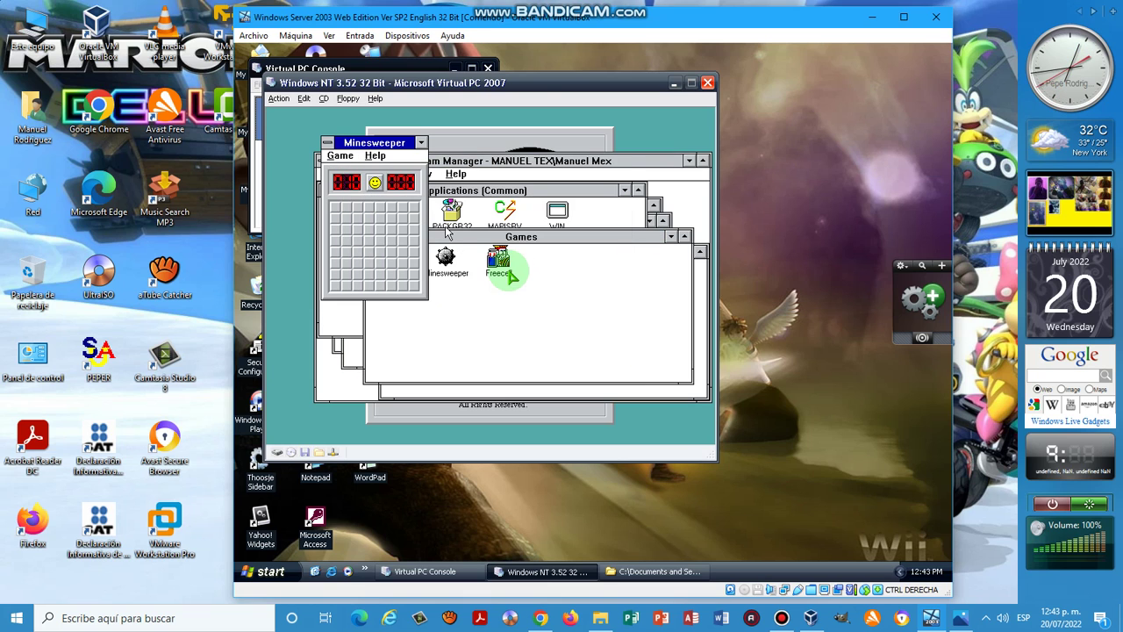
mouse_move(586, 4)
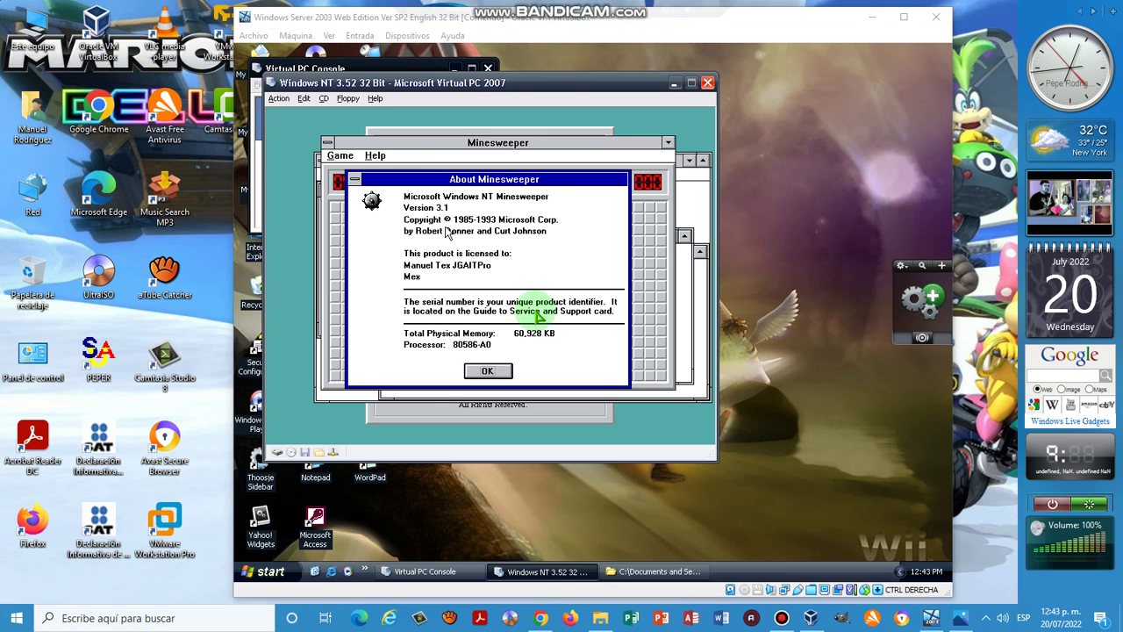
left_click(536, 314)
key("Return")
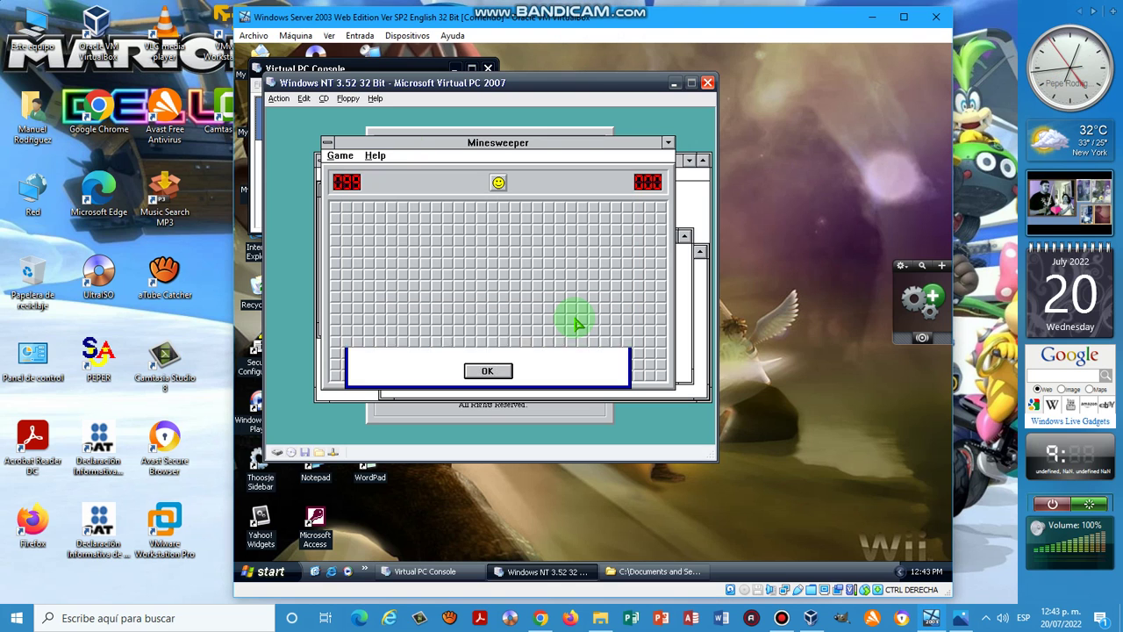
key("alt+F4")
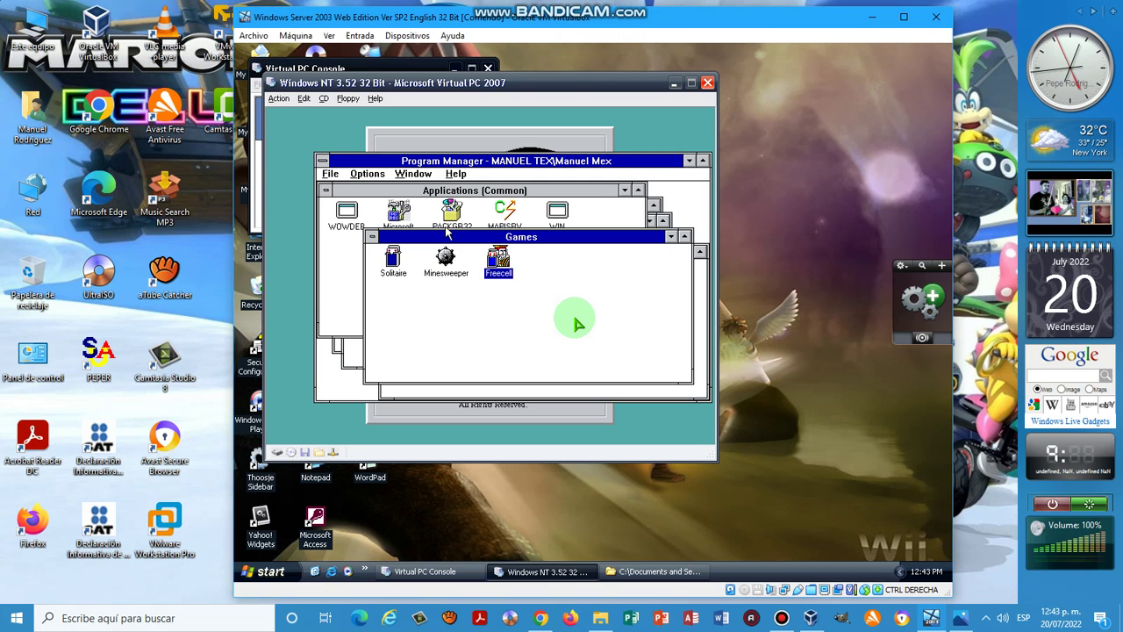
Step: Start a FreeCell game, view the program's About information and close it
key("Return")
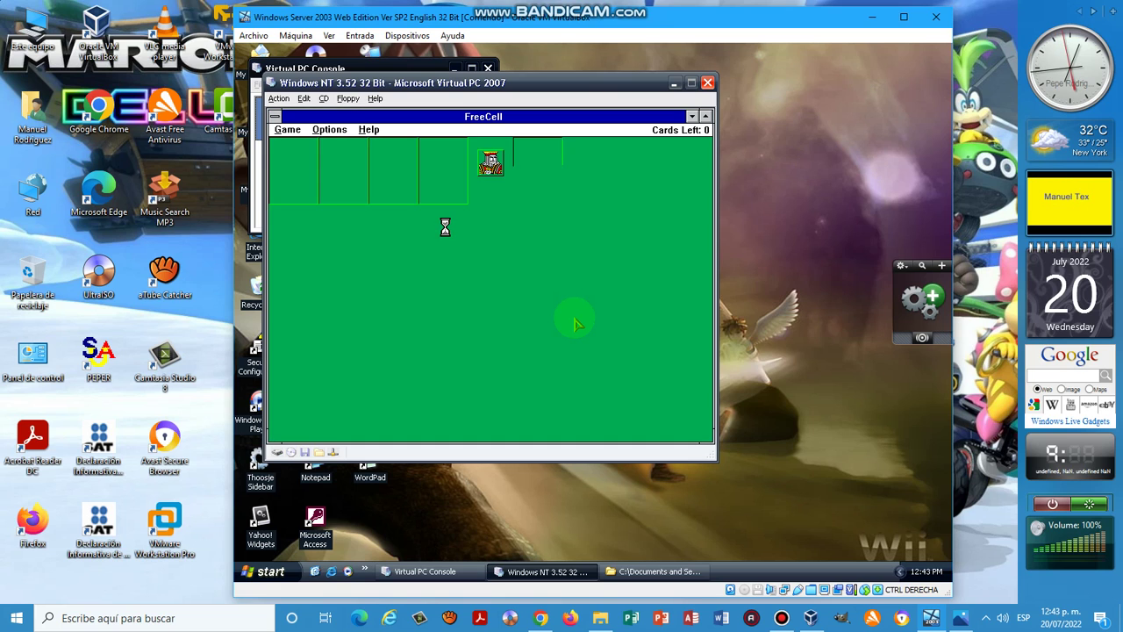
key("alt")
key("Down")
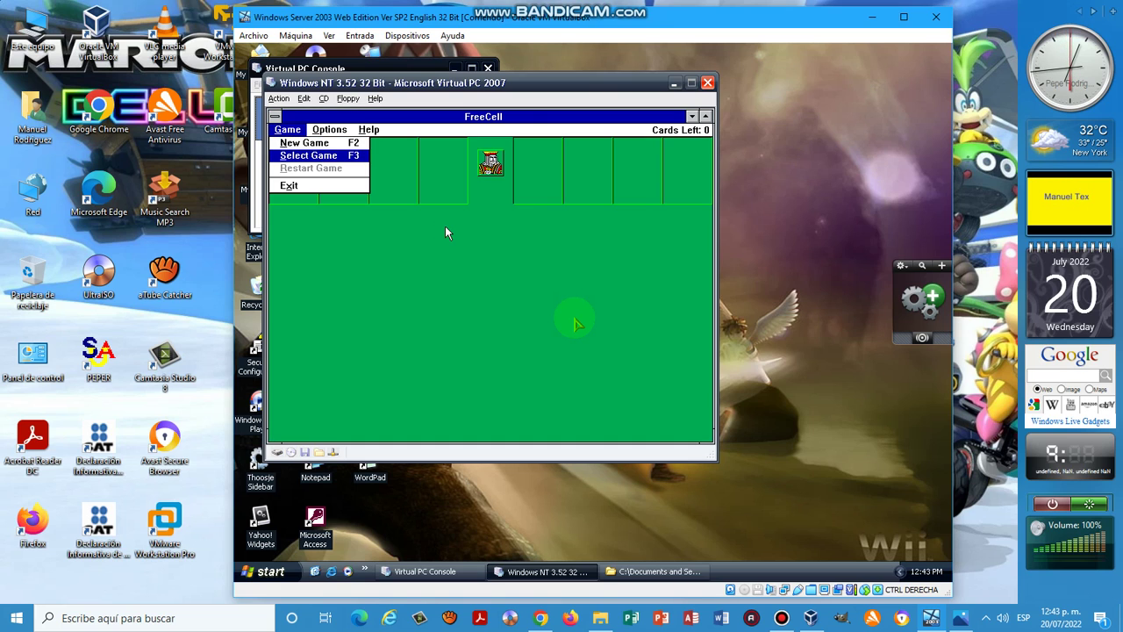
key("Return")
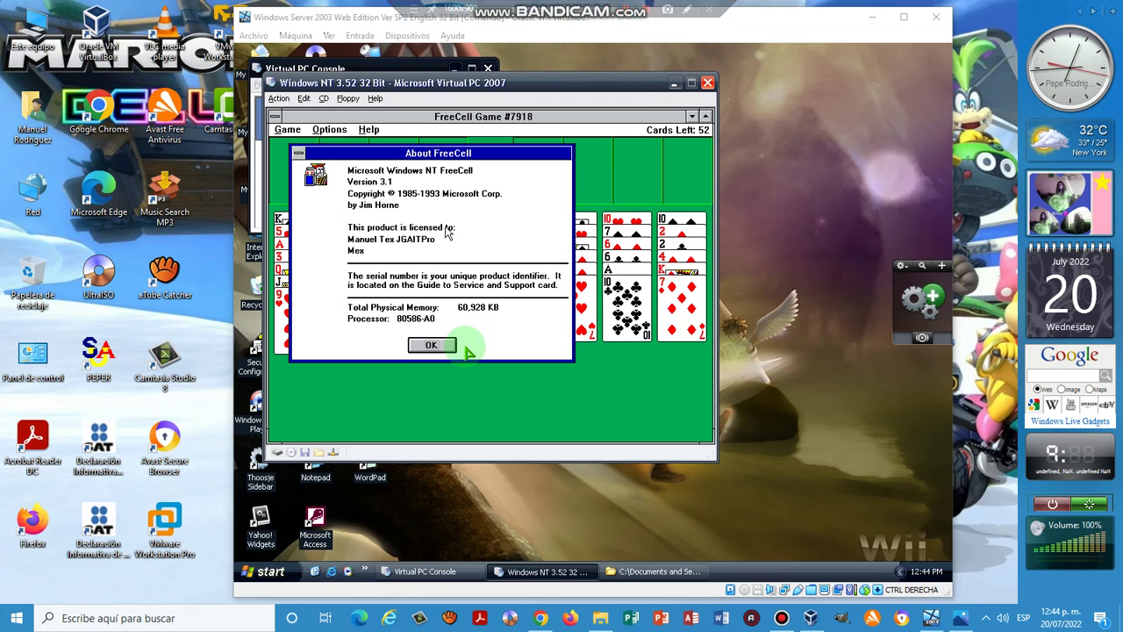
left_click(463, 344)
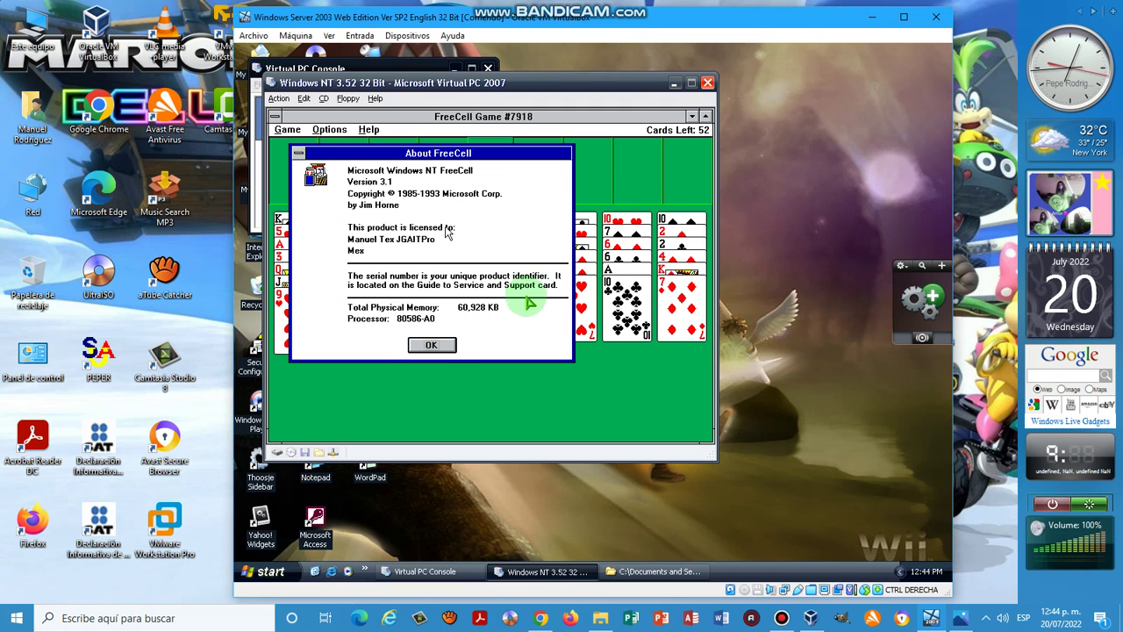
key("Return")
key("Return")
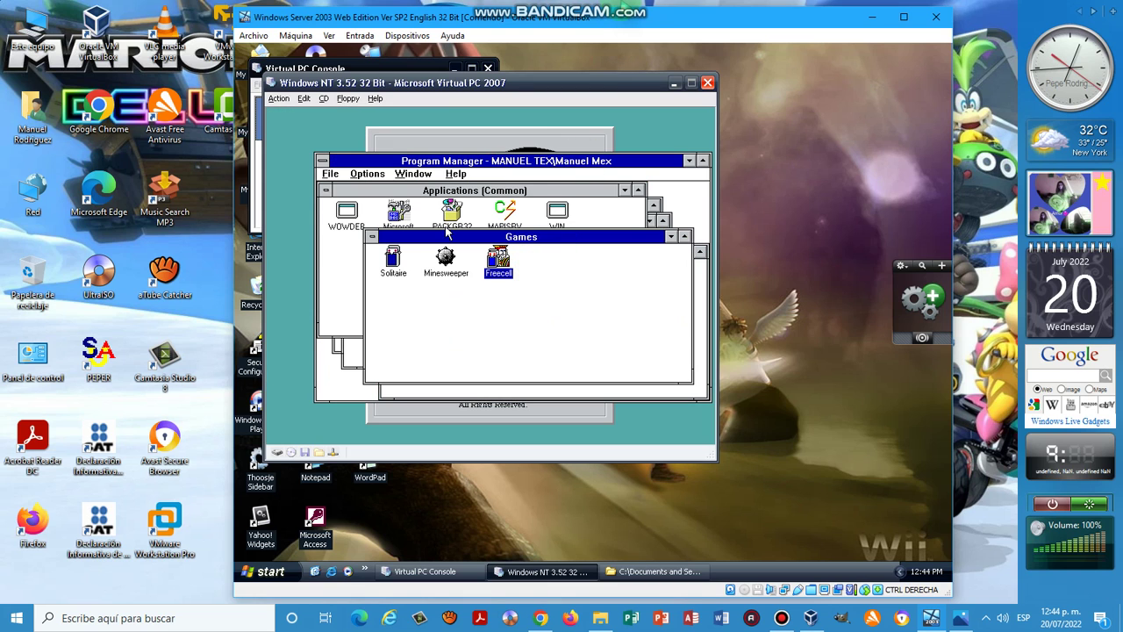
Step: Close Notepad without saving the untitled text
left_click(448, 230)
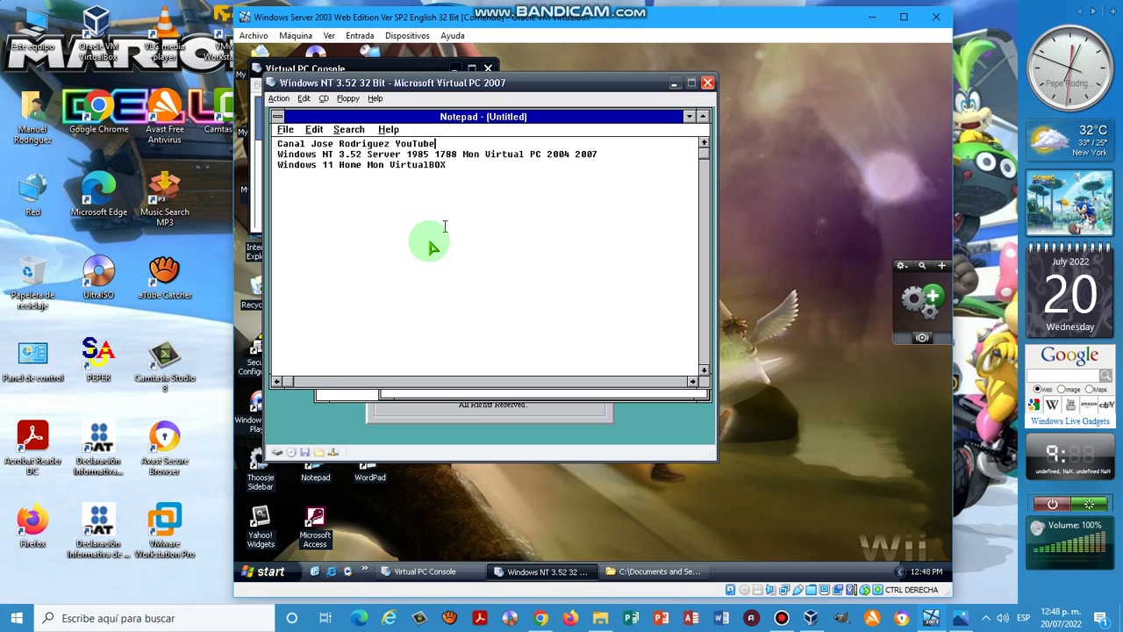
key("alt+F4")
key("n")
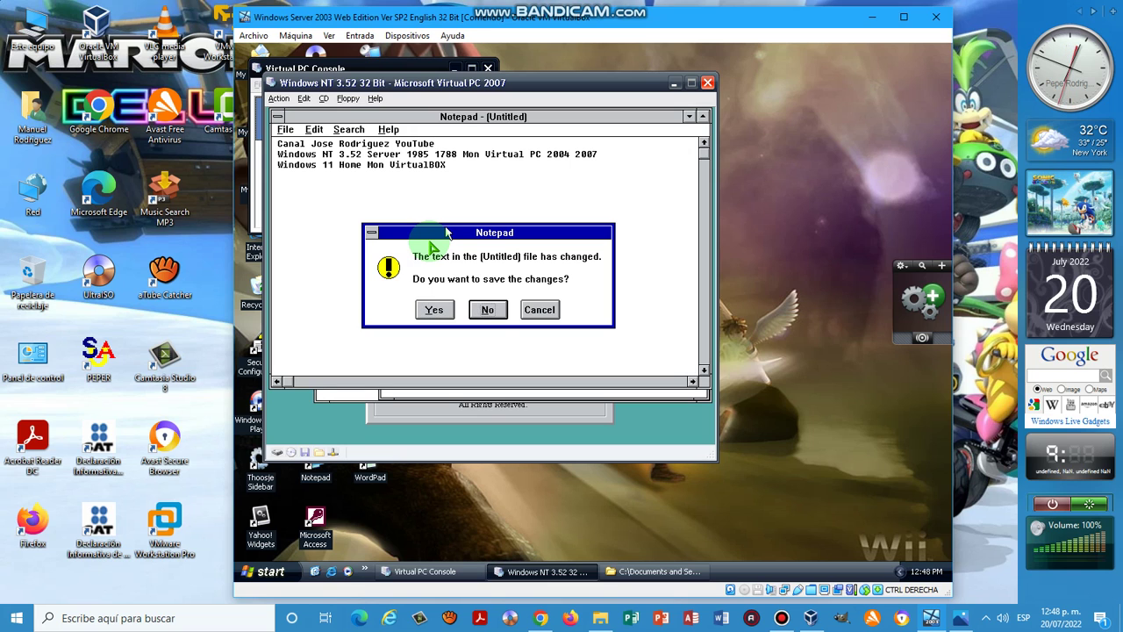
Step: Shut down Windows NT from Program Manager
key("alt+f")
key("Down")
key("Down")
key("Down")
key("Down")
key("Down")
key("Down")
key("Down")
key("Down")
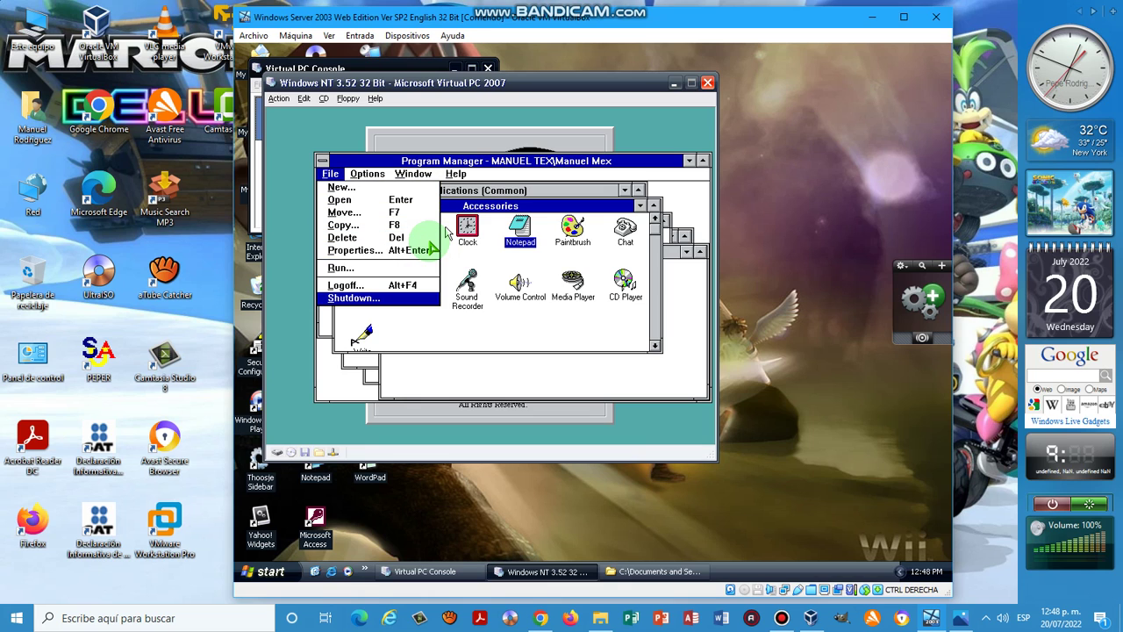
key("Return")
key("Escape")
key("Return")
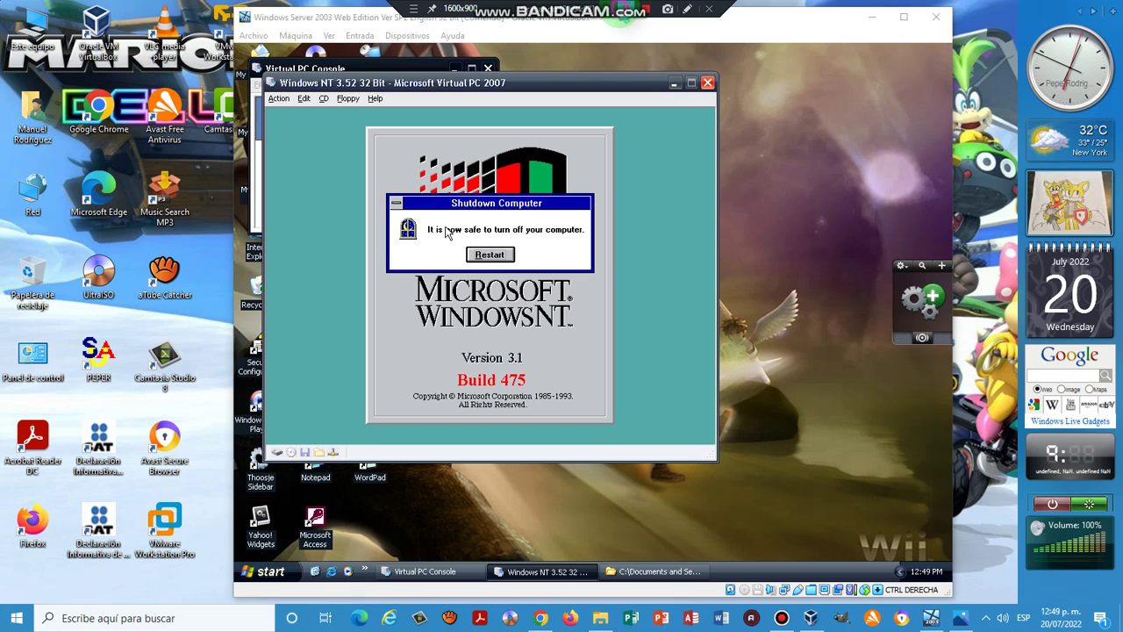
Step: Close the Windows NT virtual machine in Virtual PC, choosing the option below Save state
left_click(708, 82)
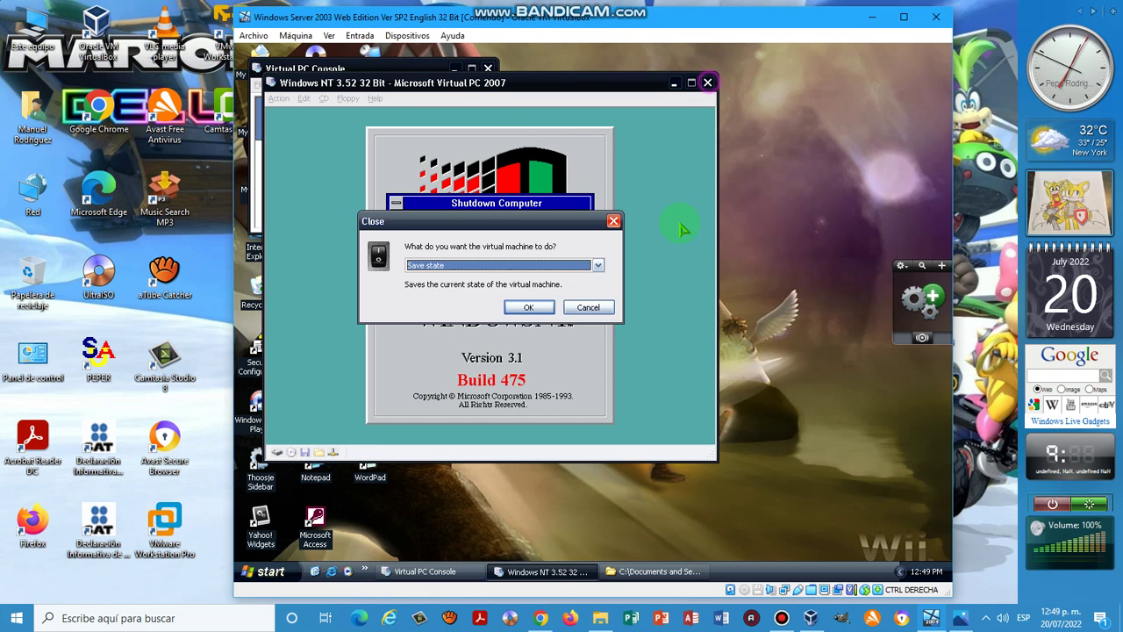
left_click(465, 265)
left_click(459, 278)
left_click(524, 308)
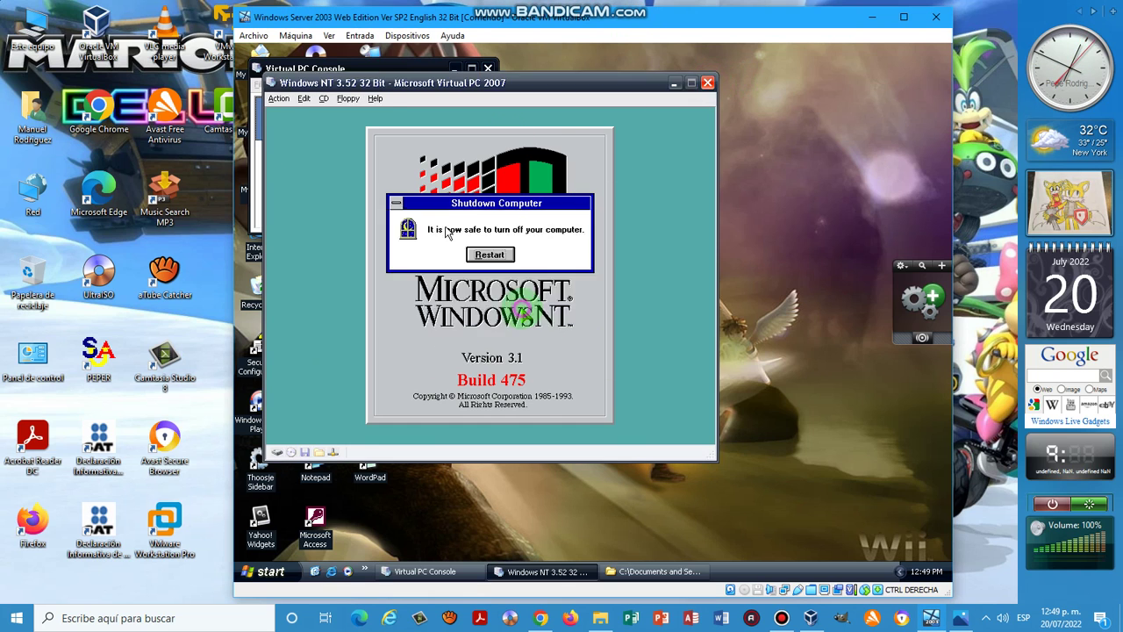
Step: Close the Virtual PC Console and shut down the Windows Server 2003 machine
left_click(488, 68)
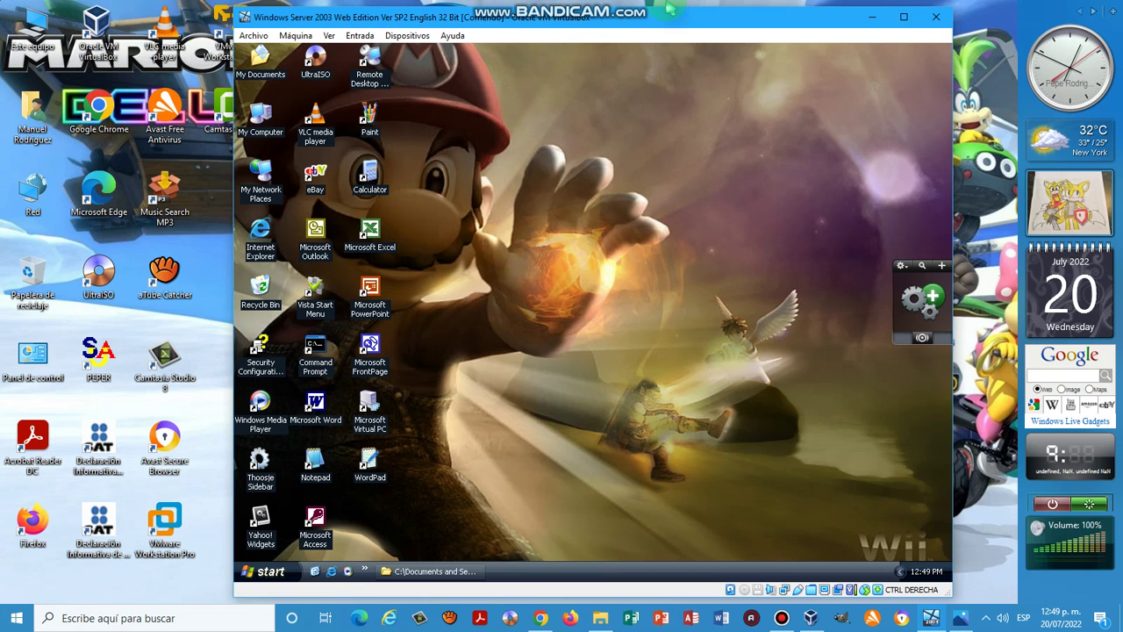
left_click(628, 9)
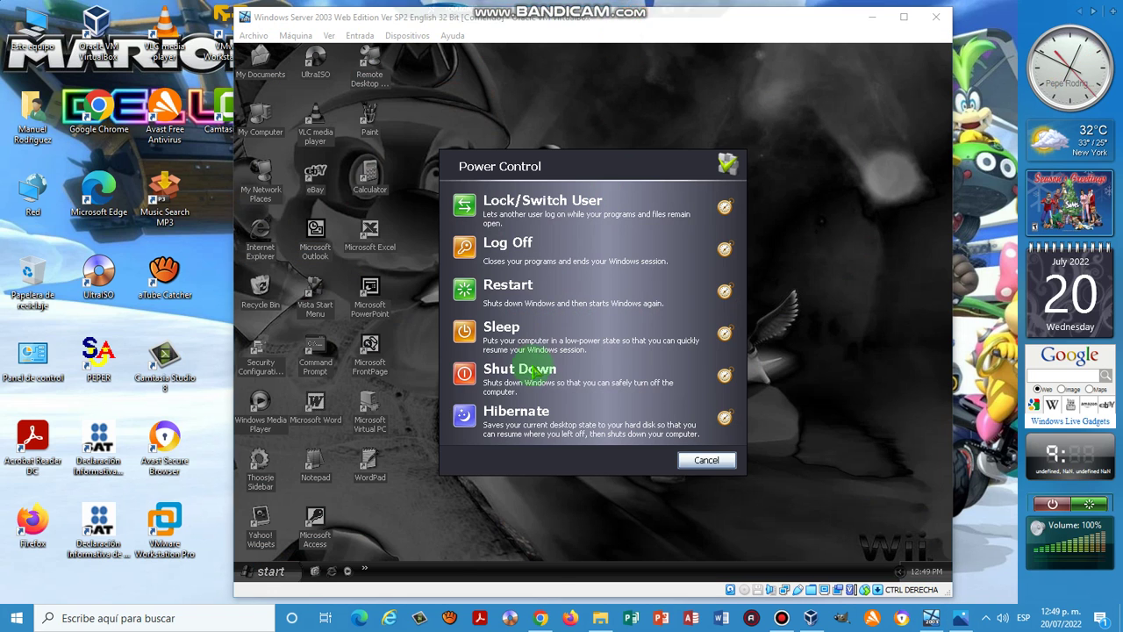
left_click(528, 370)
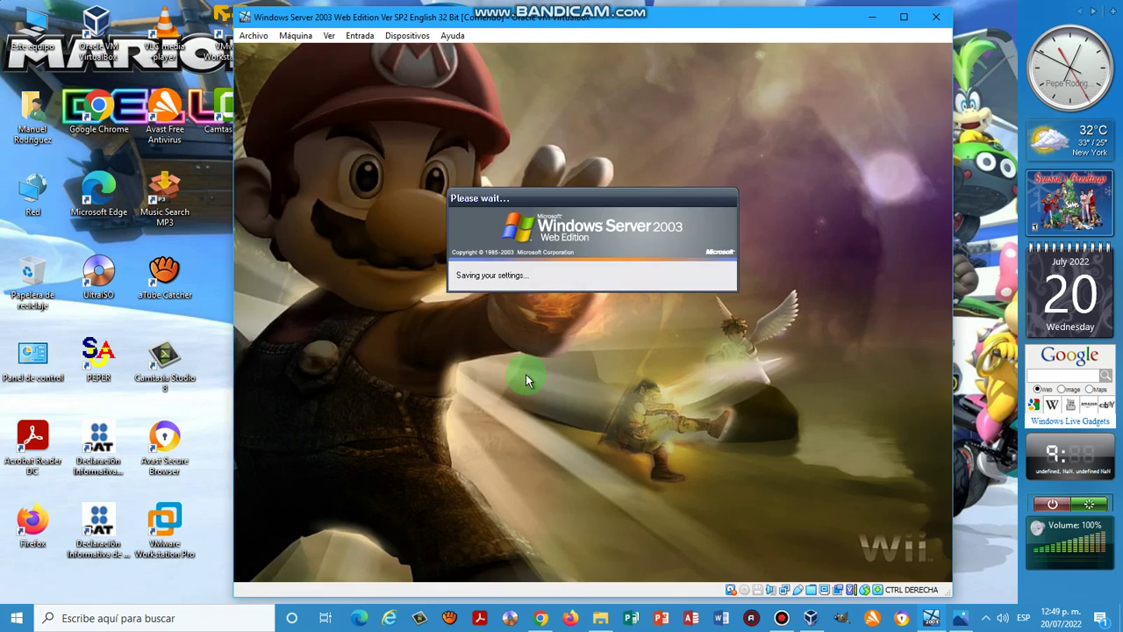